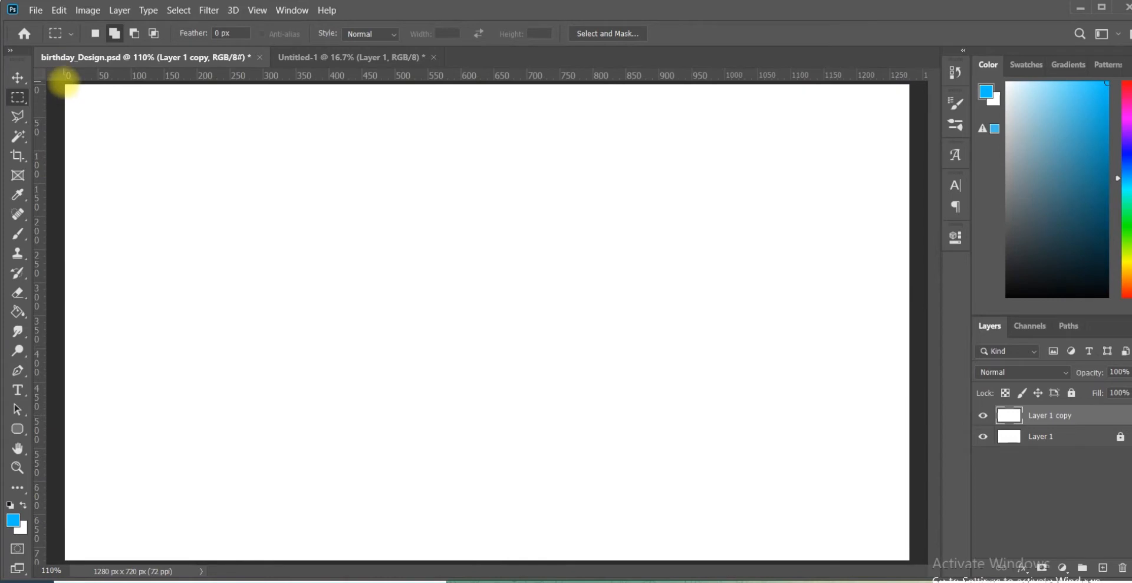
Step: Select the full-width upper part of the canvas, about 1280 × 596 px, and fill it with the blue foreground colour
{"action": "left_click_drag", "start_coordinate": [859, 511], "coordinate": [918, 469]}
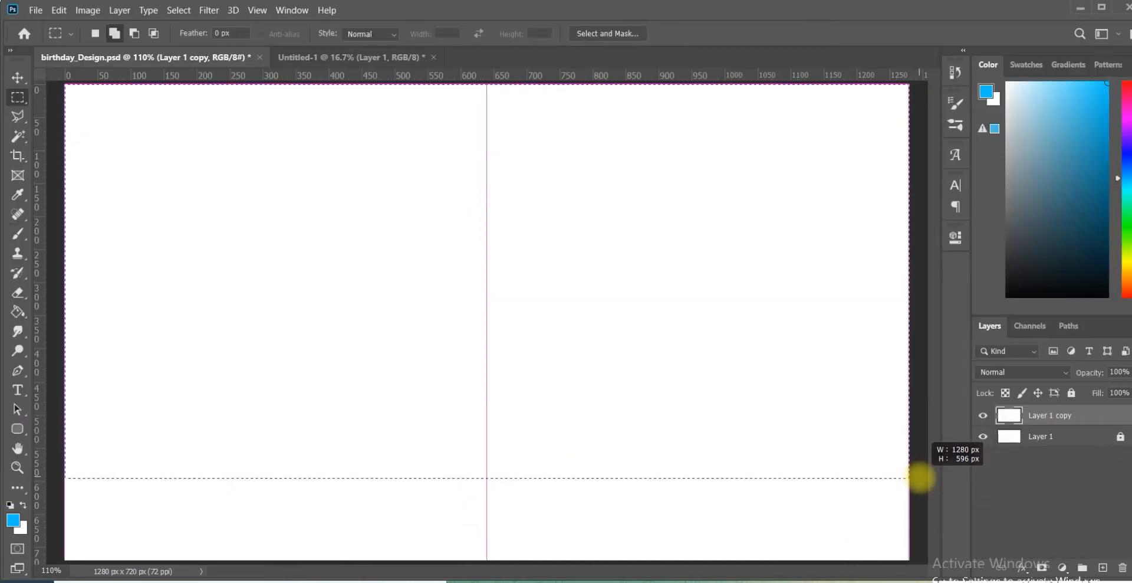
{"action": "left_click_drag", "start_coordinate": [919, 477], "coordinate": [921, 477]}
{"action": "key", "text": "g"}
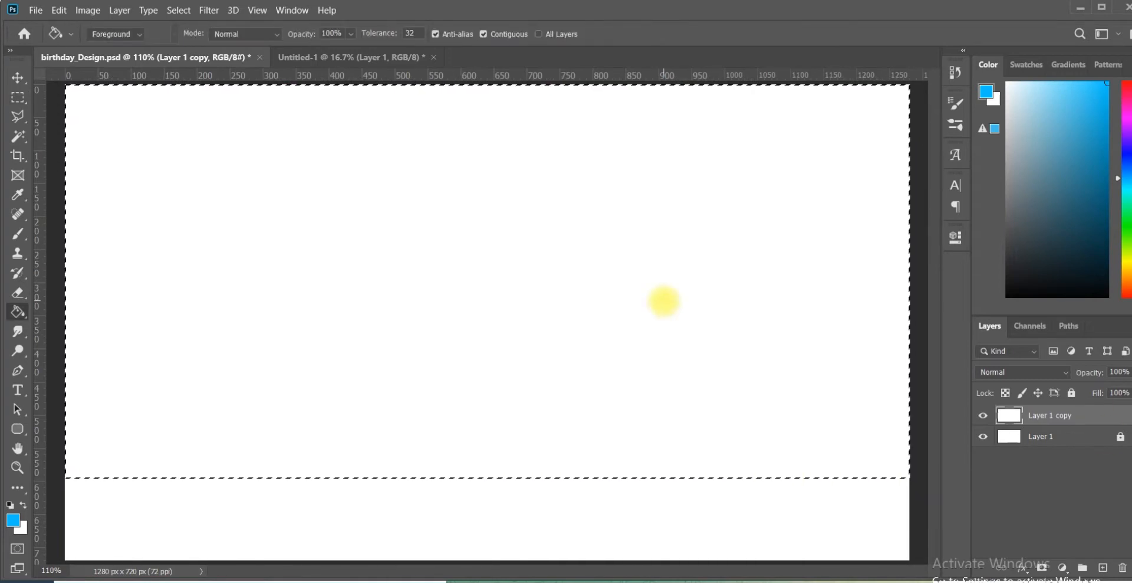
{"action": "left_click", "coordinate": [663, 300]}
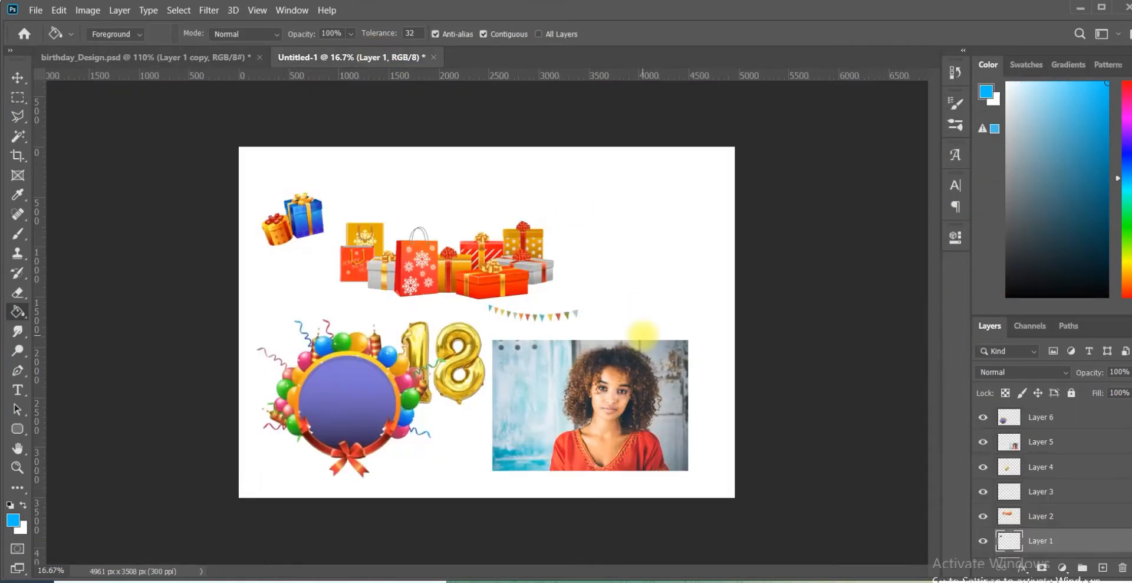
Step: Copy the round balloon frame from Untitled-1 into birthday_Design.psd, scale it to about 37.9% and place it in the canvas's upper-right area
{"action": "key", "text": "v"}
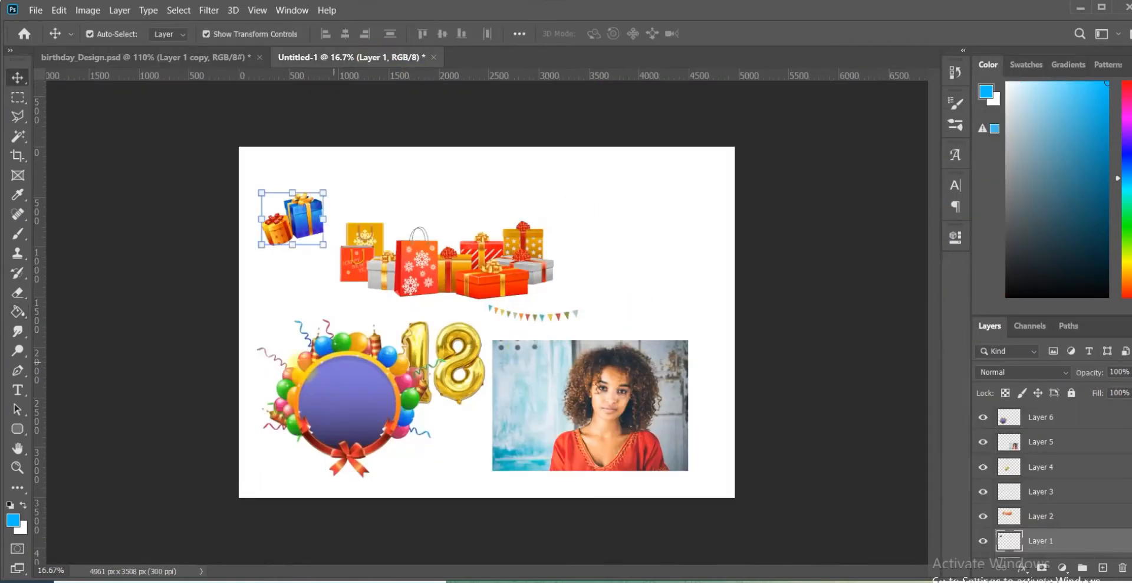
{"action": "left_click_drag", "start_coordinate": [384, 417], "coordinate": [416, 306]}
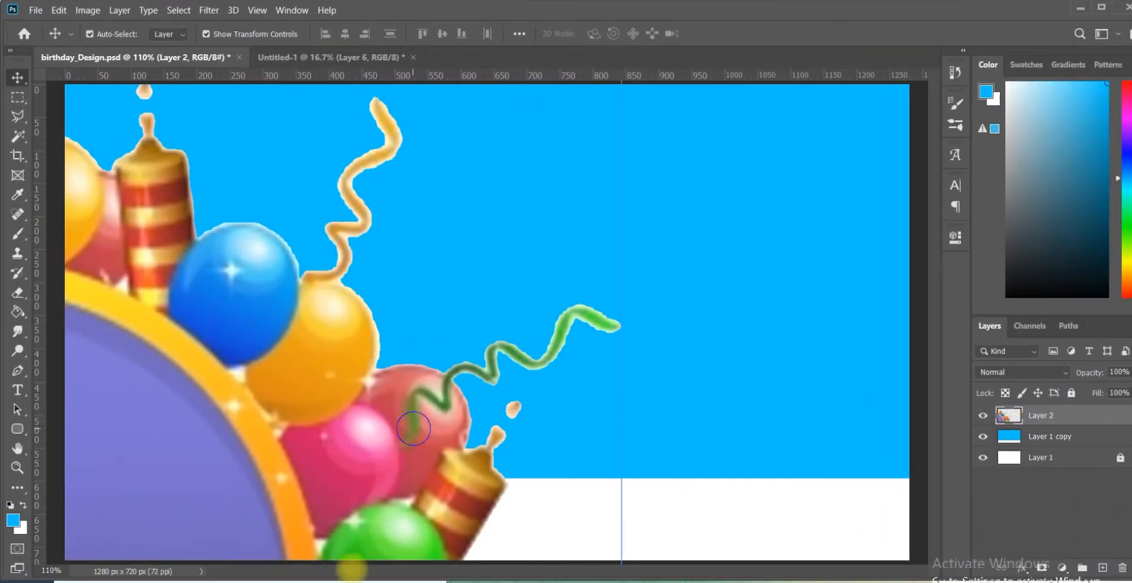
{"action": "left_click_drag", "start_coordinate": [278, 339], "coordinate": [227, 513]}
{"action": "left_click_drag", "start_coordinate": [570, 218], "coordinate": [677, 222]}
{"action": "left_click_drag", "start_coordinate": [487, 379], "coordinate": [726, 277]}
{"action": "left_click_drag", "start_coordinate": [531, 433], "coordinate": [455, 495]}
{"action": "left_click_drag", "start_coordinate": [657, 334], "coordinate": [717, 300]}
{"action": "left_click_drag", "start_coordinate": [522, 458], "coordinate": [505, 470]}
{"action": "left_click_drag", "start_coordinate": [675, 365], "coordinate": [694, 348]}
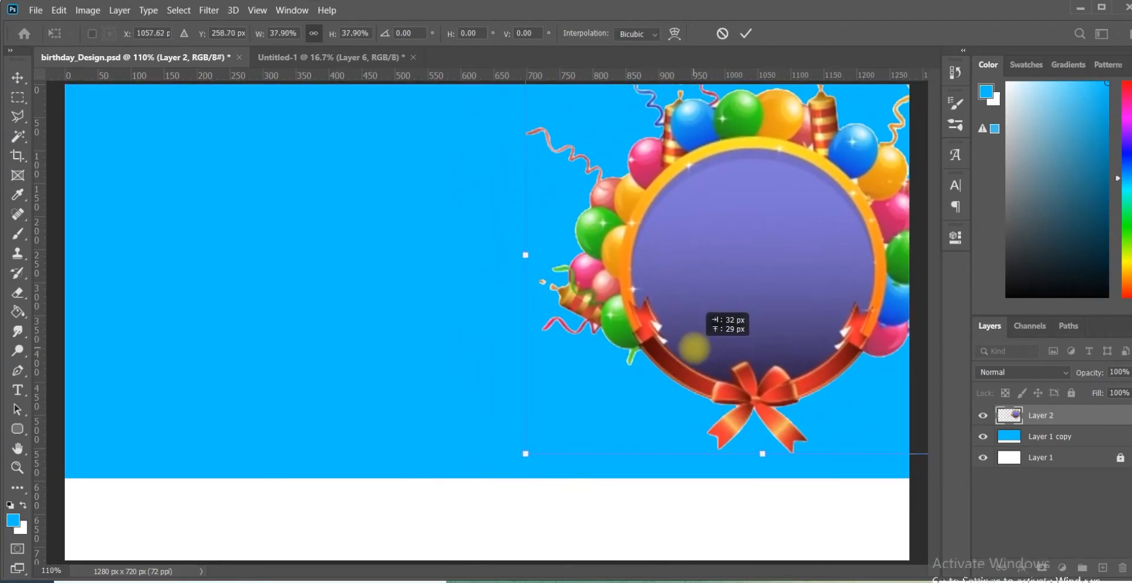
{"action": "left_click", "coordinate": [746, 33]}
Step: Select the whole purple circle inside the balloon frame with the Magic Wand and copy it to a new layer
{"action": "key", "text": "w"}
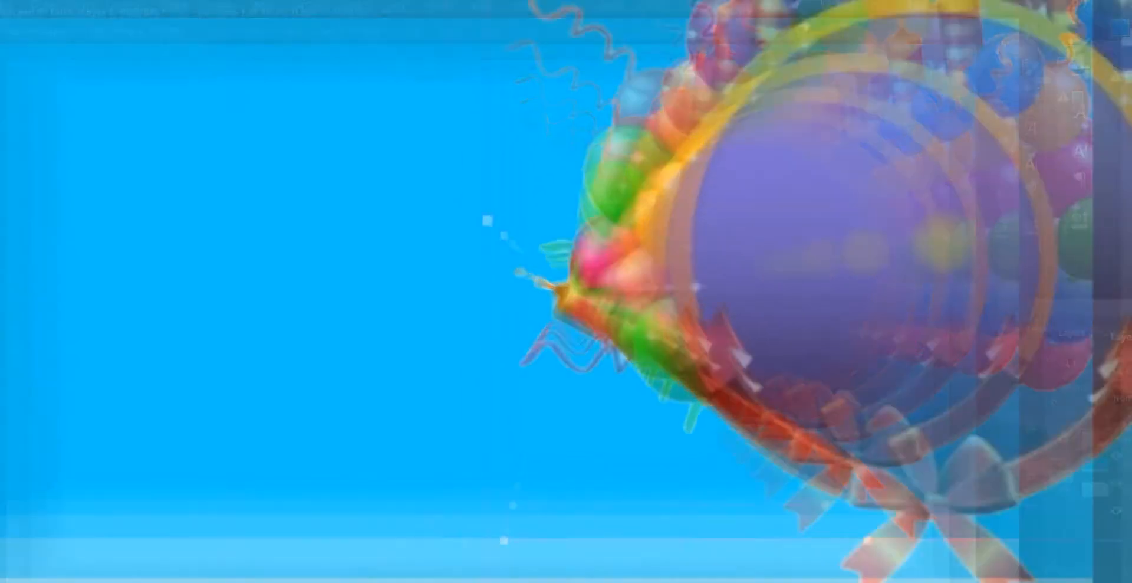
{"action": "left_click", "coordinate": [756, 210]}
{"action": "left_click", "coordinate": [756, 210]}
{"action": "left_click", "coordinate": [716, 338]}
{"action": "left_click", "coordinate": [761, 365]}
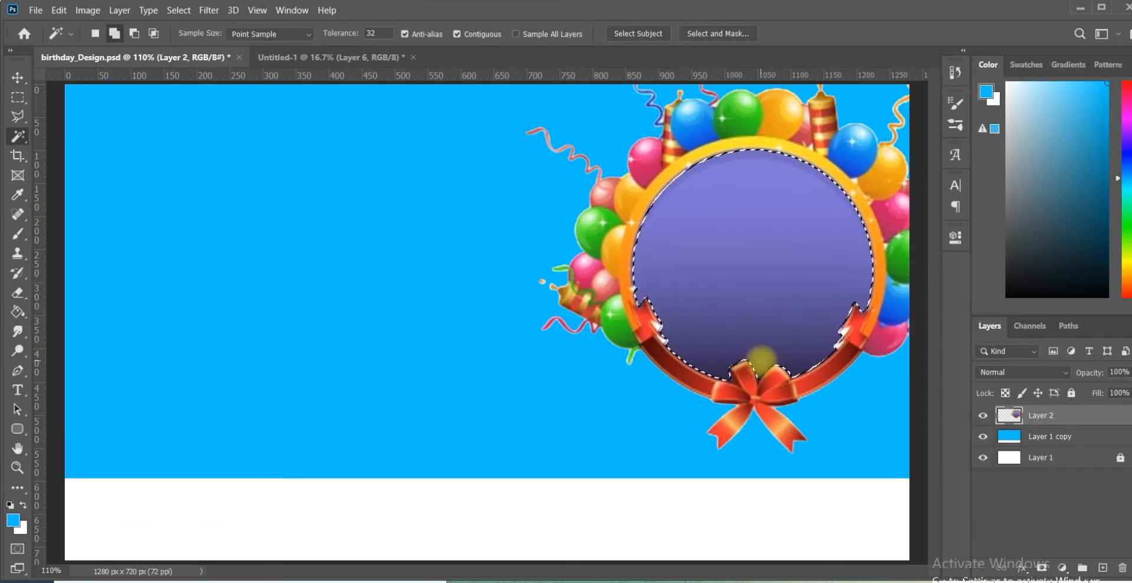
{"action": "key", "text": "ctrl+j"}
Step: Copy the woman's portrait from Untitled-1 into the design, clip it to the circle layer and scale it to fit the frame
{"action": "left_click", "coordinate": [375, 54]}
{"action": "key", "text": "v"}
{"action": "left_click_drag", "start_coordinate": [607, 397], "coordinate": [764, 285]}
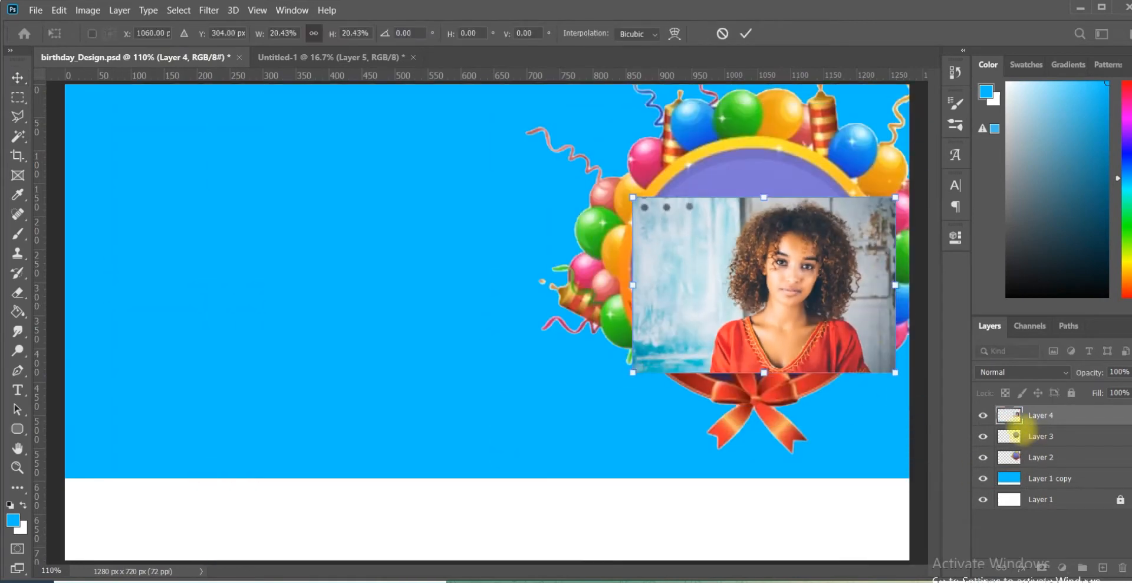
{"action": "left_click", "coordinate": [1010, 425], "text": "alt"}
{"action": "left_click", "coordinate": [633, 197]}
{"action": "left_click_drag", "start_coordinate": [633, 197], "coordinate": [535, 149]}
{"action": "left_click", "coordinate": [747, 33]}
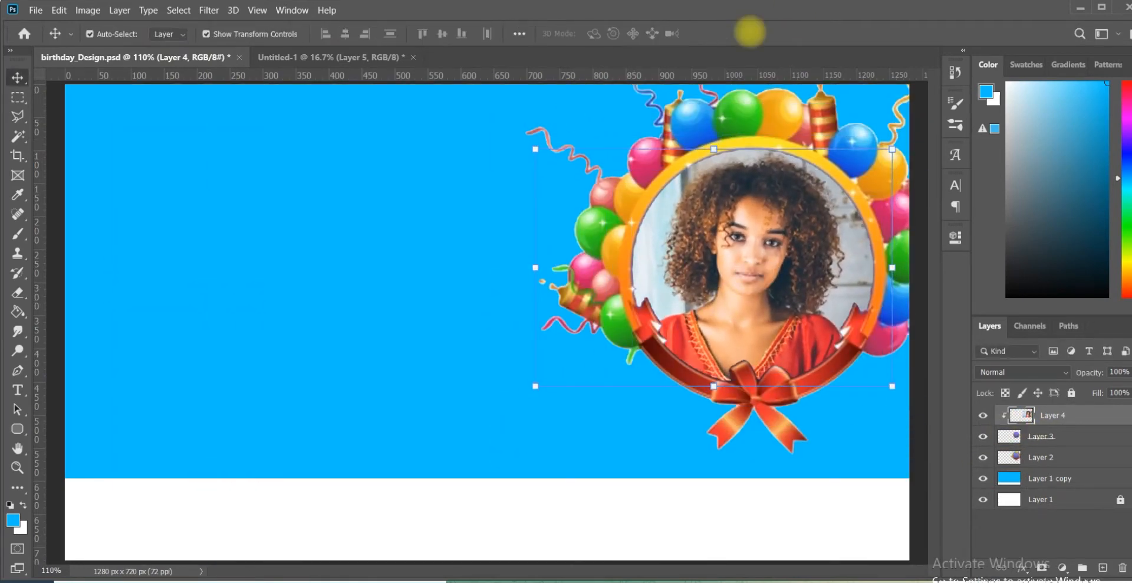
Step: Copy the bunting flags from Untitled-1 to the design's upper-left area and rotate them by about -3.6°
{"action": "left_click", "coordinate": [369, 54]}
{"action": "left_click_drag", "start_coordinate": [518, 313], "coordinate": [401, 180]}
{"action": "left_click_drag", "start_coordinate": [735, 234], "coordinate": [752, 211]}
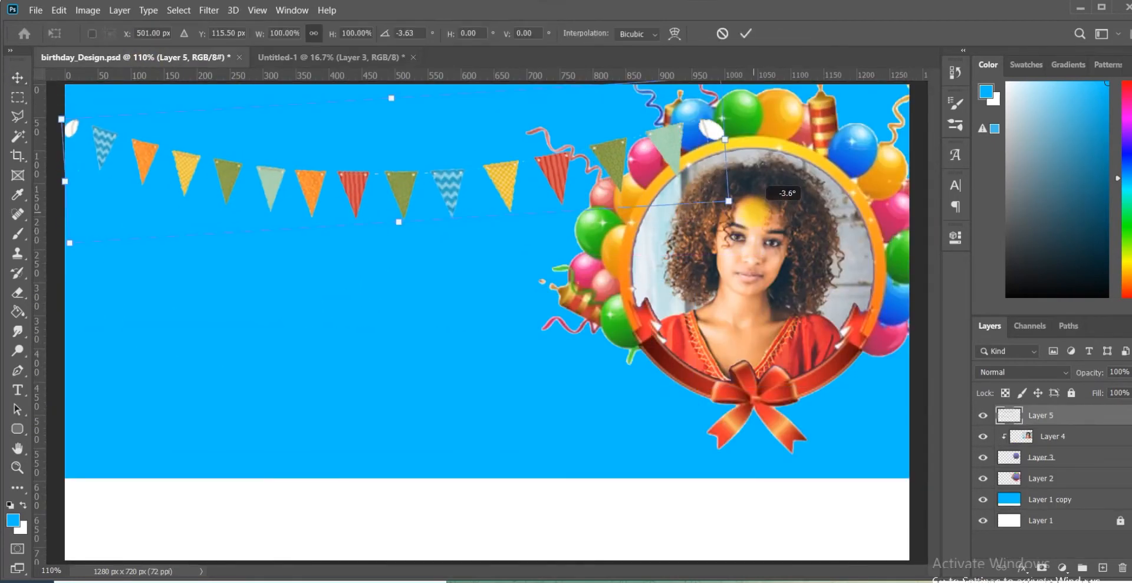
{"action": "left_click", "coordinate": [746, 33]}
Step: Move the bunting layer beneath the balloon frame layer and shift the flags up to the canvas's top edge
{"action": "right_click", "coordinate": [1073, 415]}
{"action": "key", "text": "Escape"}
{"action": "left_click_drag", "start_coordinate": [1037, 415], "coordinate": [1056, 481]}
{"action": "left_click_drag", "start_coordinate": [443, 177], "coordinate": [446, 144]}
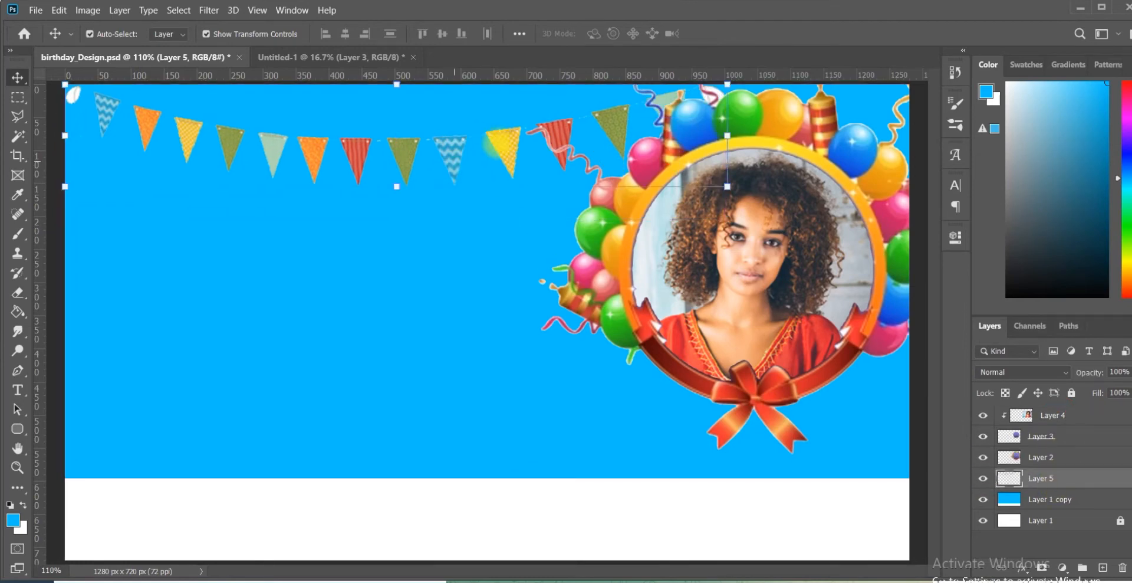
Step: Copy the golden 18 balloons from Untitled-1 into the design, scale them down and place them at the left under the bunting
{"action": "left_click", "coordinate": [311, 60]}
{"action": "left_click_drag", "start_coordinate": [464, 364], "coordinate": [382, 363]}
{"action": "left_click_drag", "start_coordinate": [528, 355], "coordinate": [330, 355]}
{"action": "left_click_drag", "start_coordinate": [270, 316], "coordinate": [200, 233]}
{"action": "left_click", "coordinate": [746, 33]}
Step: Copy the group of red and gold gifts into the design, scale it to about 28.29% and place it beneath the portrait frame
{"action": "left_click", "coordinate": [295, 57]}
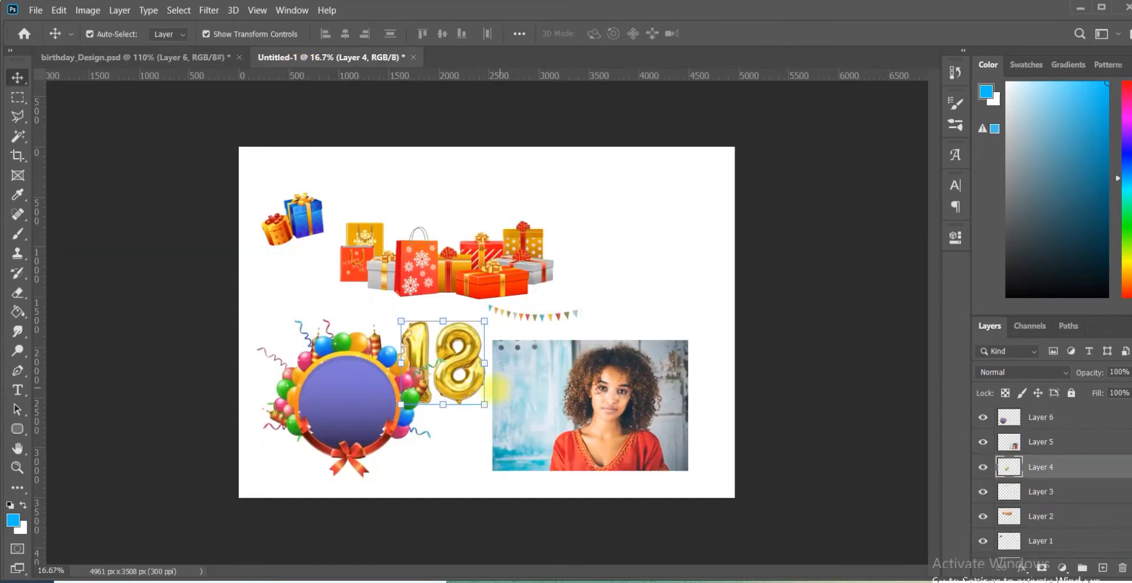
{"action": "left_click", "coordinate": [192, 58]}
{"action": "left_click_drag", "start_coordinate": [594, 188], "coordinate": [595, 372]}
{"action": "left_click_drag", "start_coordinate": [604, 469], "coordinate": [735, 477]}
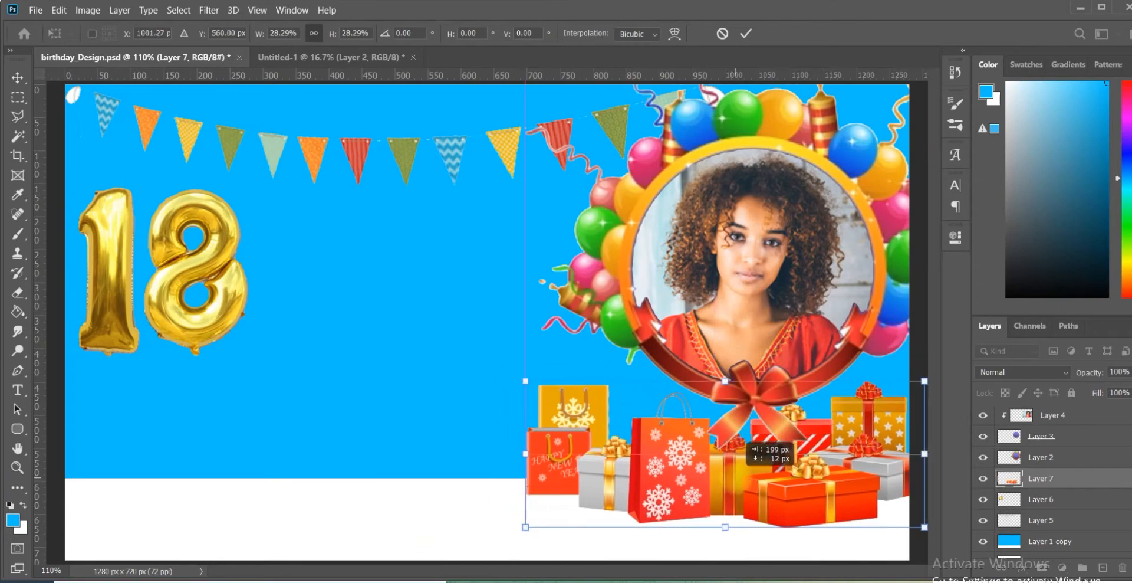
{"action": "left_click", "coordinate": [746, 34]}
Step: Copy the blue and orange gift boxes from Untitled-1 into the design, resize them and place them in the lower-left corner
{"action": "left_click", "coordinate": [342, 57]}
{"action": "left_click_drag", "start_coordinate": [274, 218], "coordinate": [368, 413]}
{"action": "left_click_drag", "start_coordinate": [572, 414], "coordinate": [396, 415]}
{"action": "left_click_drag", "start_coordinate": [435, 305], "coordinate": [467, 393]}
{"action": "left_click_drag", "start_coordinate": [297, 461], "coordinate": [189, 498]}
{"action": "left_click", "coordinate": [746, 33]}
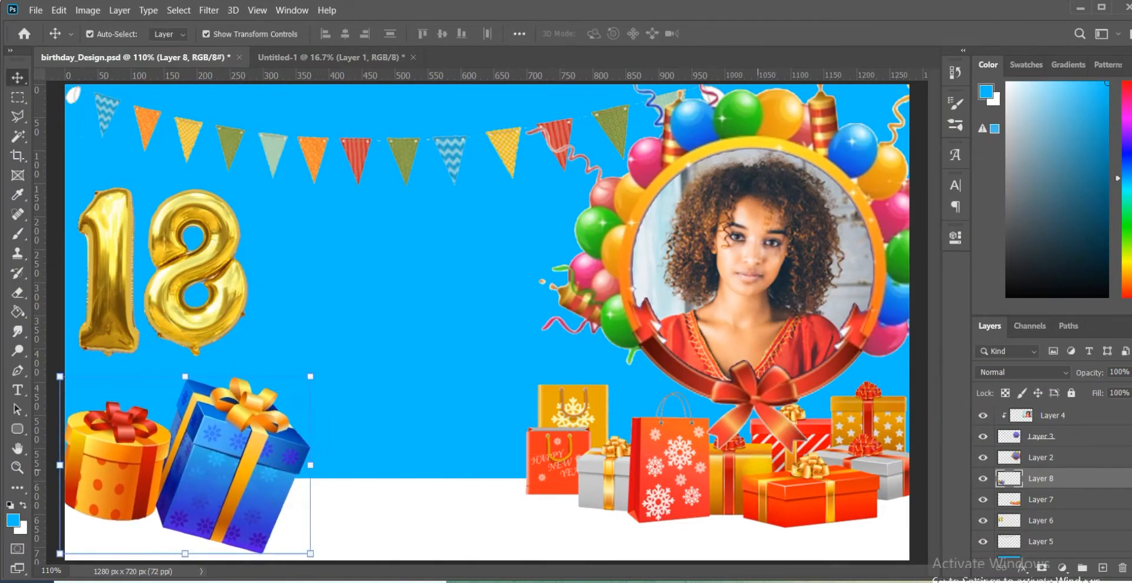
Step: Merge the two gift layers, Layer 7 and Layer 8, into a single layer
{"action": "left_click", "coordinate": [1041, 499], "text": "ctrl"}
{"action": "key", "text": "ctrl+e"}
{"action": "left_click", "coordinate": [1011, 540], "text": "ctrl"}
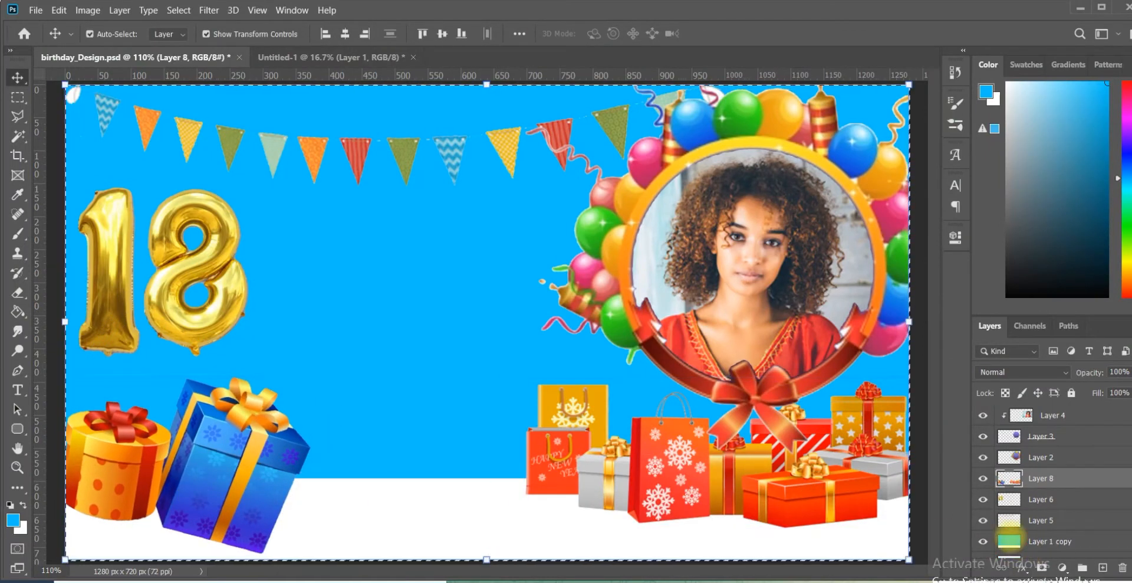
{"action": "key", "text": "ctrl+d"}
Step: Select the blue area on Layer 1 copy and use it as a layer mask on the merged gifts layer
{"action": "scroll", "coordinate": [1073, 534], "scroll_direction": "down", "scroll_amount": 1}
{"action": "left_click", "coordinate": [1039, 529]}
{"action": "key", "text": "w"}
{"action": "left_click", "coordinate": [447, 336]}
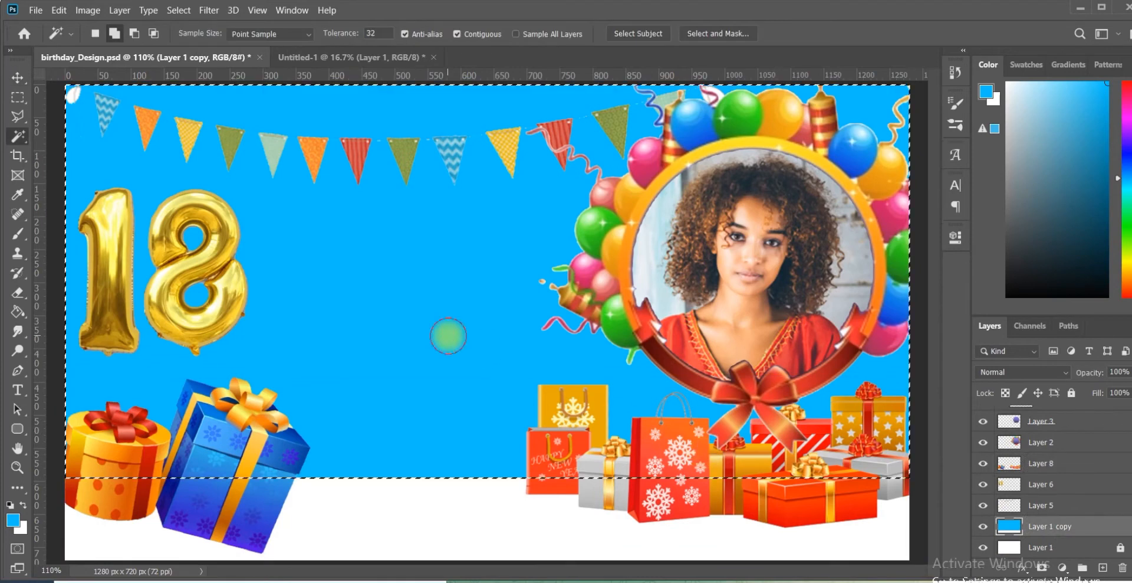
{"action": "left_click", "coordinate": [1037, 463]}
{"action": "left_click", "coordinate": [983, 463]}
{"action": "left_click", "coordinate": [983, 463]}
{"action": "left_click", "coordinate": [1042, 567]}
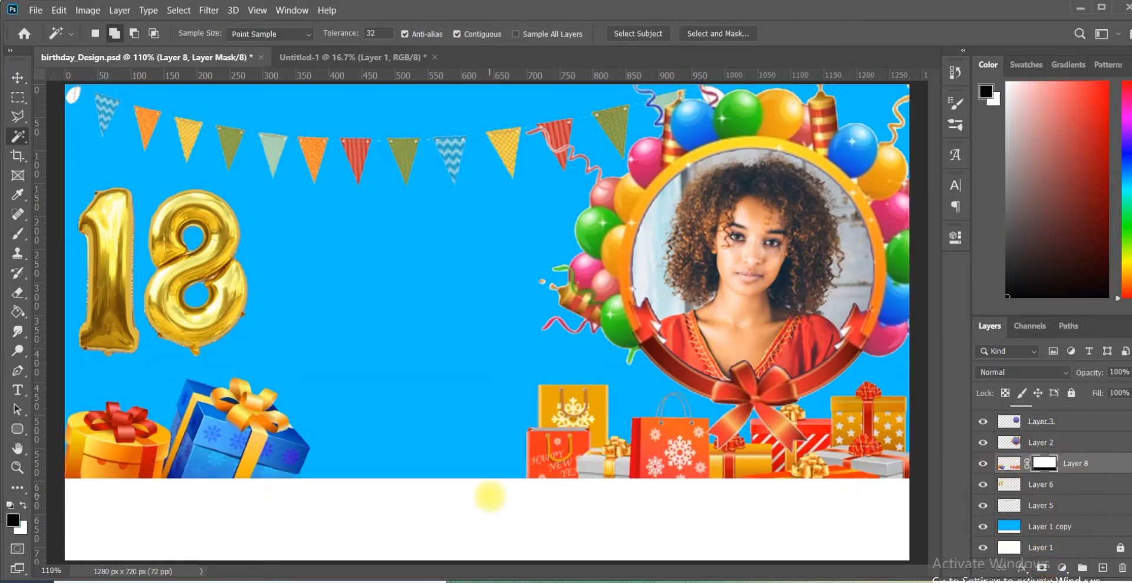
Step: Draw a yellow-filled rounded rectangle about 337 × 49 px between the gifts, with a 3.15 px yellow stroke and 24.5 px corner radii
{"action": "key", "text": "u"}
{"action": "left_click_drag", "start_coordinate": [287, 412], "coordinate": [547, 444]}
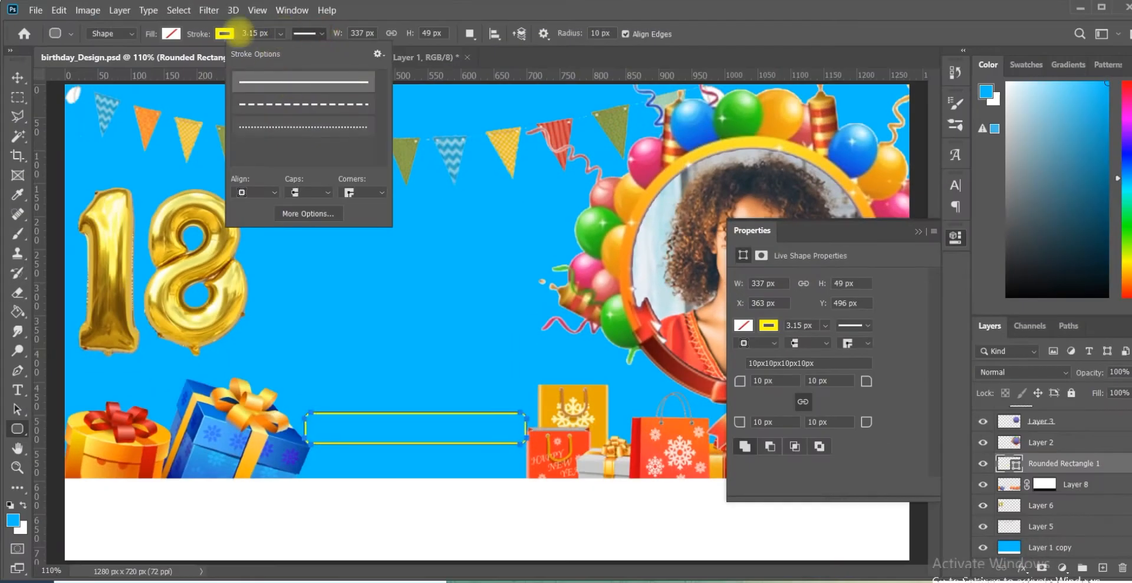
{"action": "left_click", "coordinate": [171, 34]}
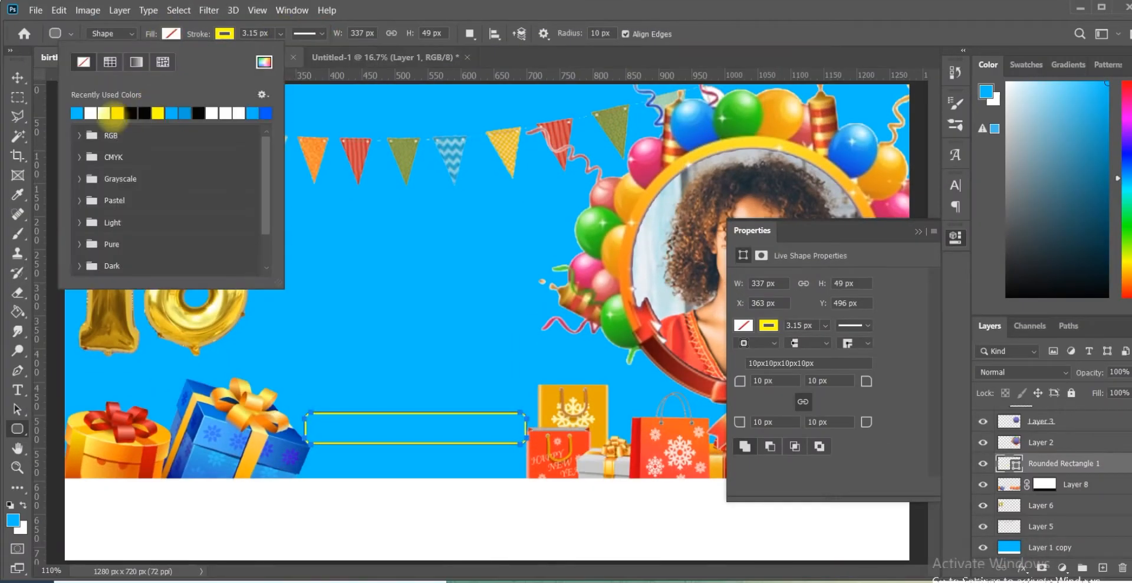
{"action": "left_click", "coordinate": [158, 112]}
{"action": "left_click_drag", "start_coordinate": [750, 394], "coordinate": [782, 386]}
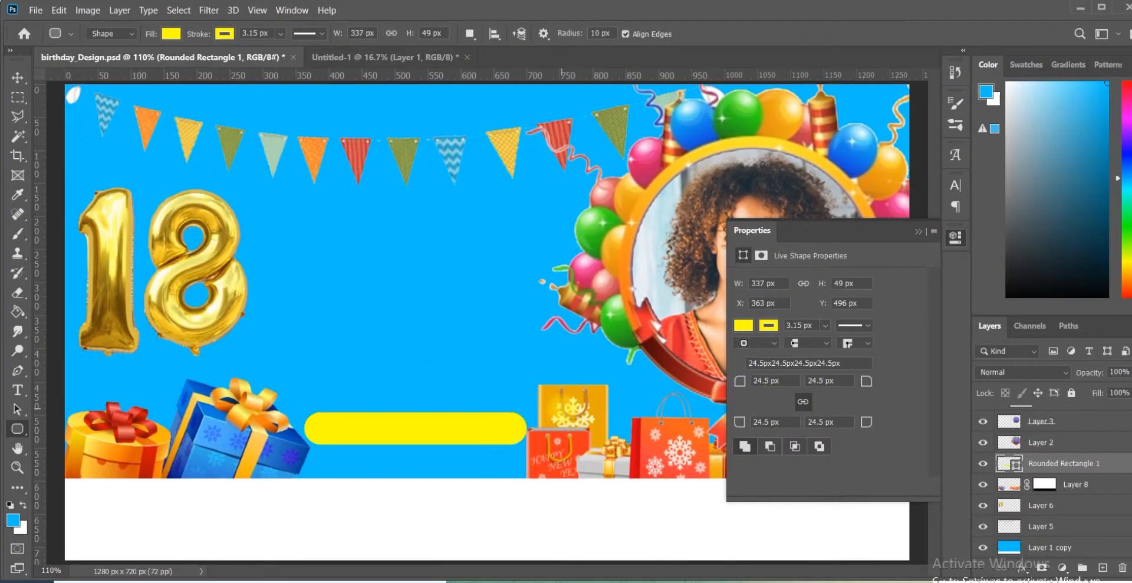
{"action": "left_click", "coordinate": [918, 231]}
Step: Add a text box beside the golden 18 reading "HAPPY BIRTHDAY", in white with tracking 0
{"action": "key", "text": "t"}
{"action": "left_click_drag", "start_coordinate": [248, 180], "coordinate": [565, 322]}
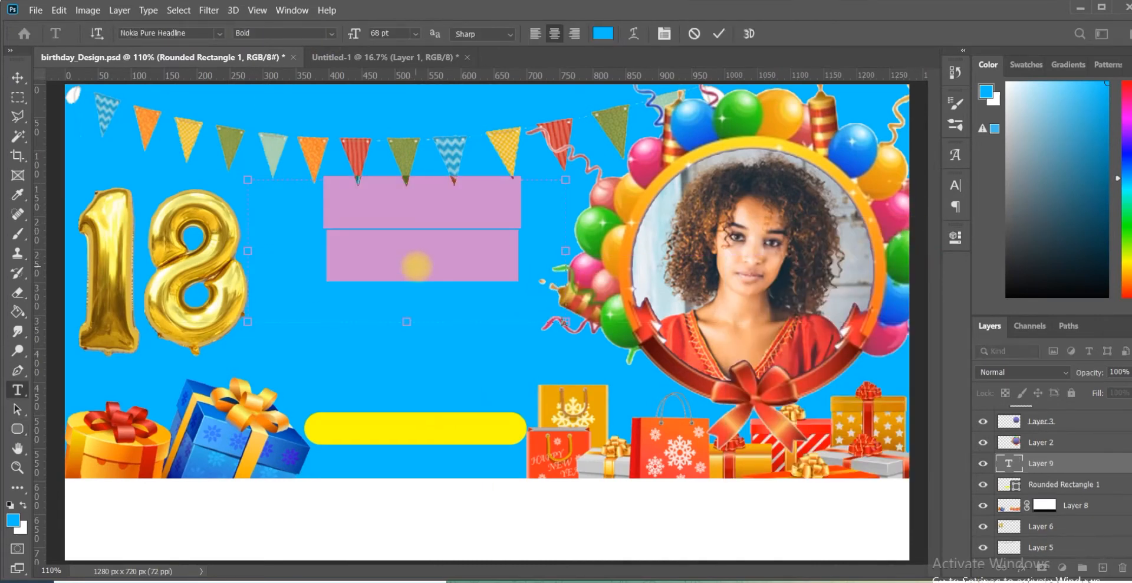
{"action": "left_click", "coordinate": [954, 185]}
{"action": "left_click", "coordinate": [488, 261]}
{"action": "key", "text": "ctrl+a"}
{"action": "left_click_drag", "start_coordinate": [1064, 121], "coordinate": [704, 97]}
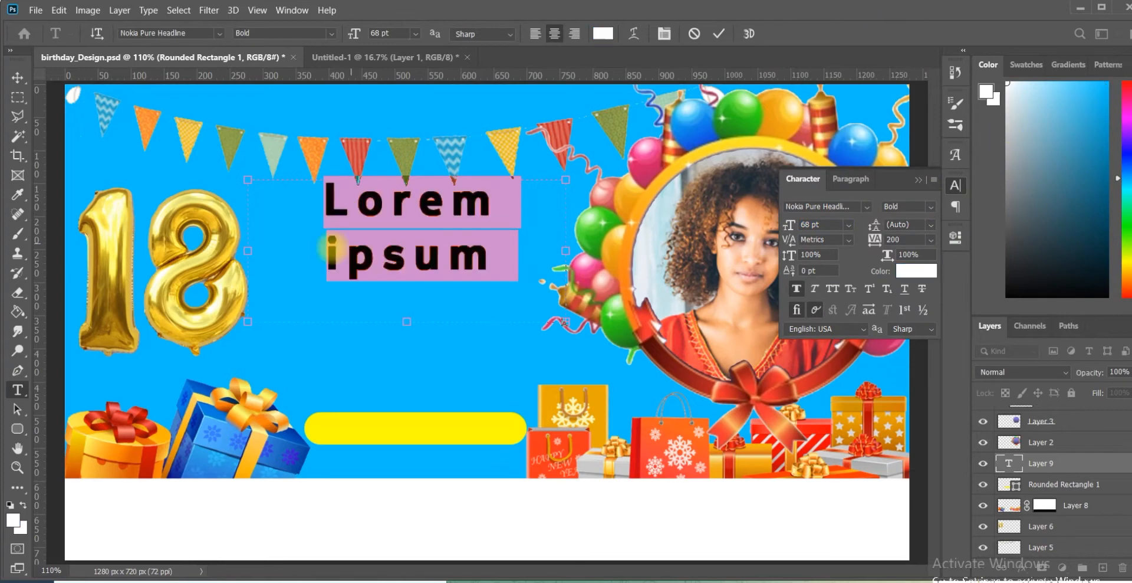
{"action": "left_click_drag", "start_coordinate": [899, 239], "coordinate": [863, 234]}
{"action": "type", "text": "0"}
{"action": "type", "text": "HAPPY BIRTHDAY"}
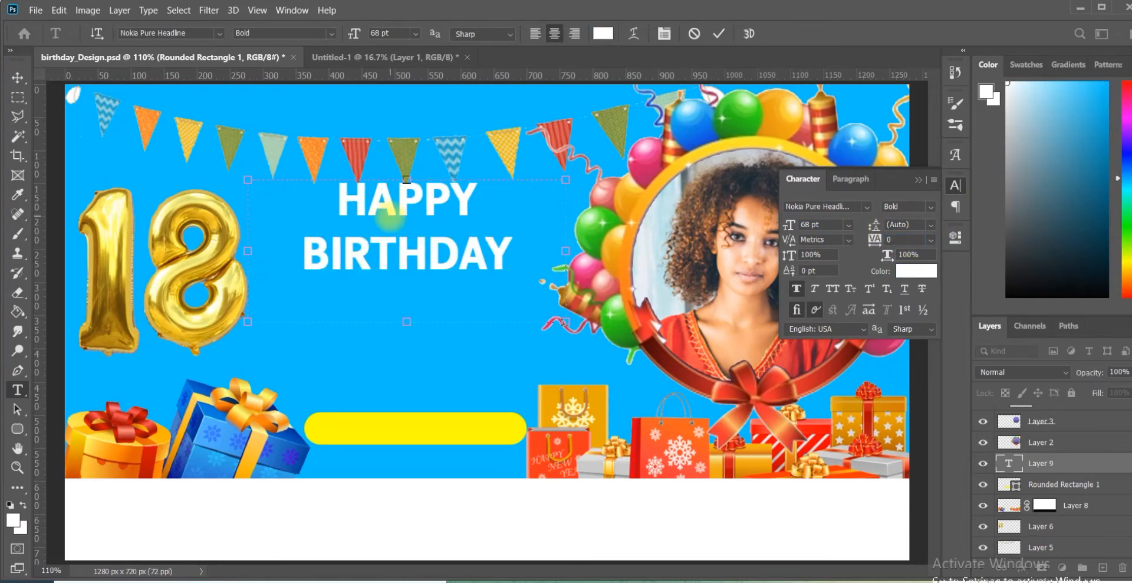
Step: Set the HAPPY BIRTHDAY text to 83 pt in Nokia Pure Headline and commit it
{"action": "key", "text": "ctrl+a"}
{"action": "left_click", "coordinate": [220, 34]}
{"action": "left_click_drag", "start_coordinate": [407, 119], "coordinate": [394, 468]}
{"action": "left_click_drag", "start_coordinate": [411, 507], "coordinate": [411, 98]}
{"action": "left_click", "coordinate": [275, 82]}
{"action": "left_click_drag", "start_coordinate": [792, 227], "coordinate": [800, 226]}
{"action": "left_click", "coordinate": [488, 267]}
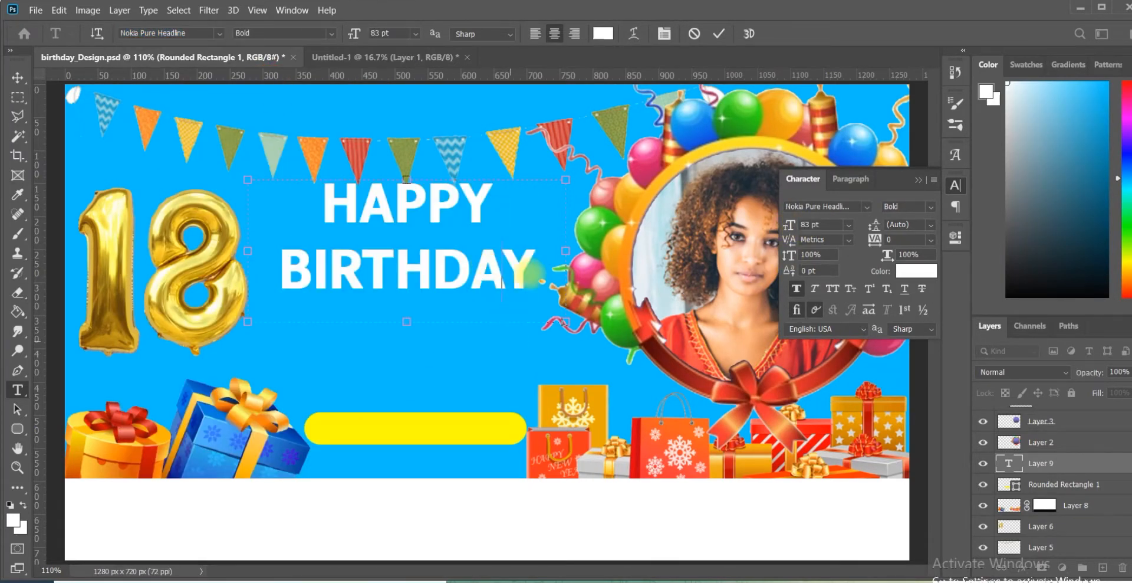
{"action": "left_click", "coordinate": [718, 33]}
Step: Add a text box under the HAPPY BIRTHDAY heading and enter the celebrant's full name
{"action": "left_click_drag", "start_coordinate": [383, 353], "coordinate": [551, 314]}
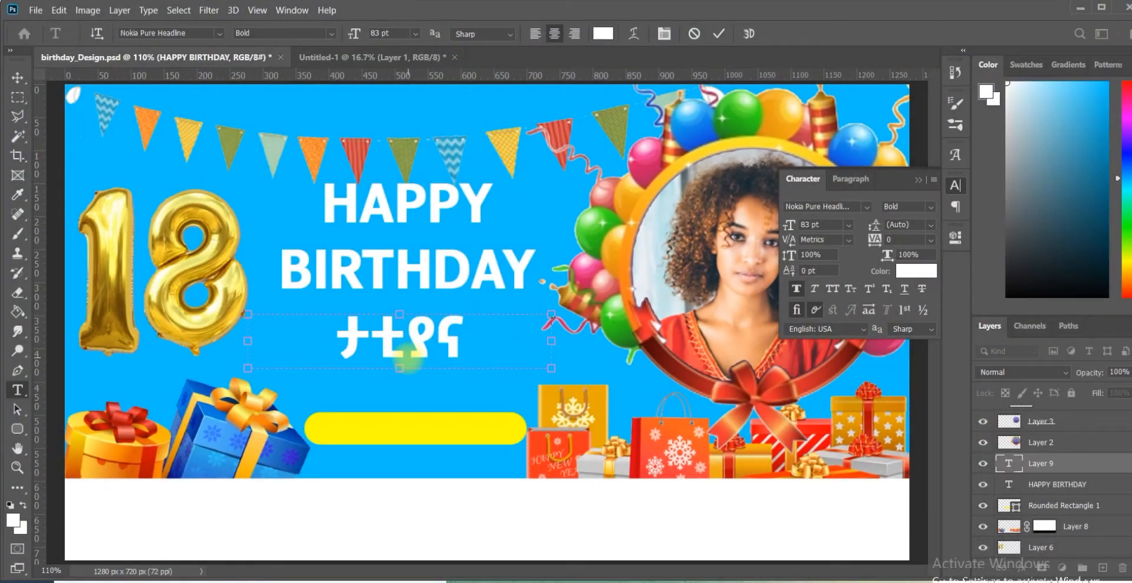
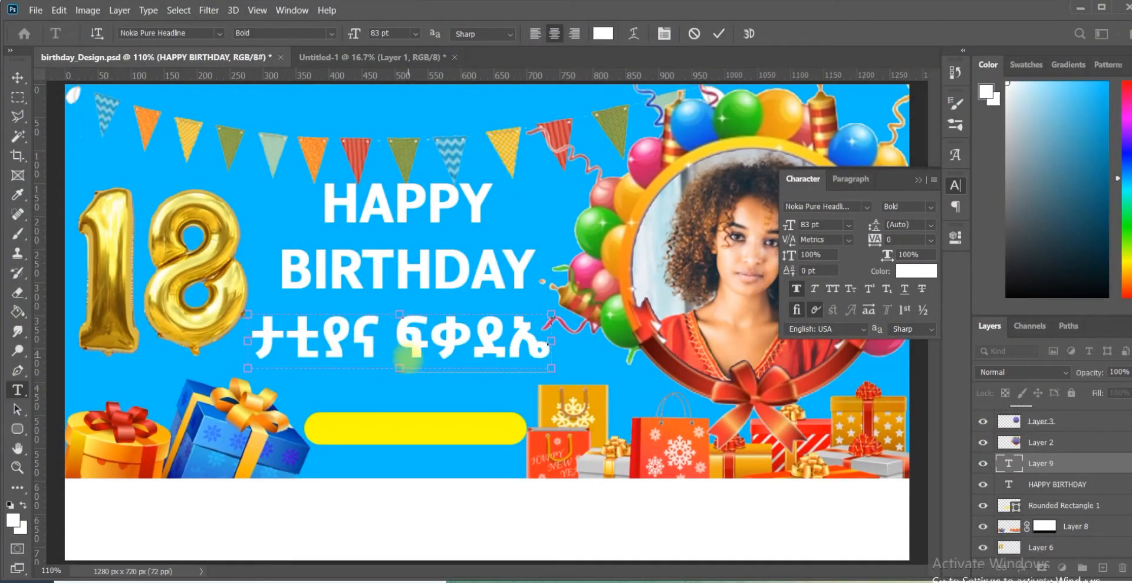
Step: Set the celebrant's name to 57 pt and move it up closer to the heading
{"action": "key", "text": "ctrl+a"}
{"action": "left_click_drag", "start_coordinate": [790, 223], "coordinate": [773, 232]}
{"action": "left_click", "coordinate": [447, 334]}
{"action": "left_click_drag", "start_coordinate": [464, 449], "coordinate": [462, 441]}
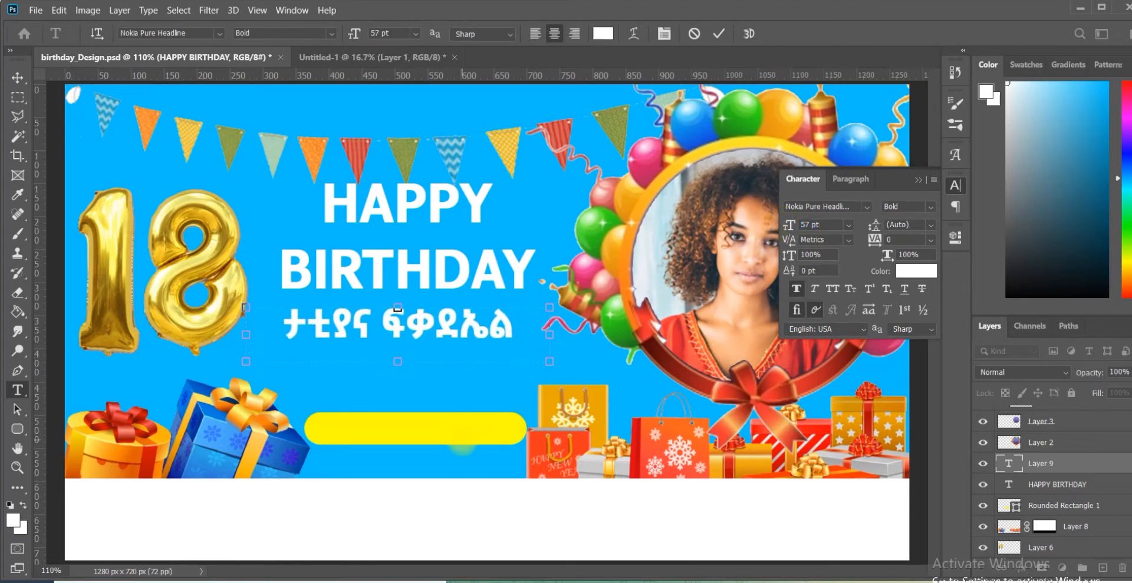
{"action": "left_click", "coordinate": [719, 33]}
Step: Add the text "Aug 21_2022 Sunday" below the name in Ultra Light at 32 pt and move it slightly up
{"action": "left_click_drag", "start_coordinate": [247, 397], "coordinate": [550, 361]}
{"action": "left_click", "coordinate": [931, 207]}
{"action": "left_click", "coordinate": [920, 220]}
{"action": "left_click_drag", "start_coordinate": [789, 224], "coordinate": [770, 225]}
{"action": "key", "text": "BackSpace"}
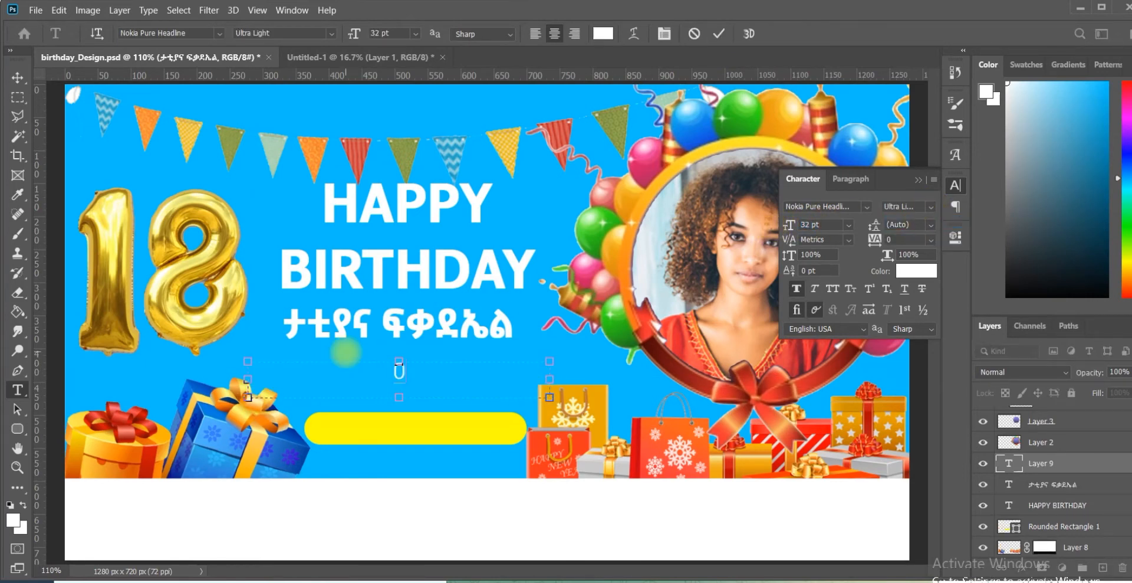
{"action": "type", "text": "Aug 21_2022"}
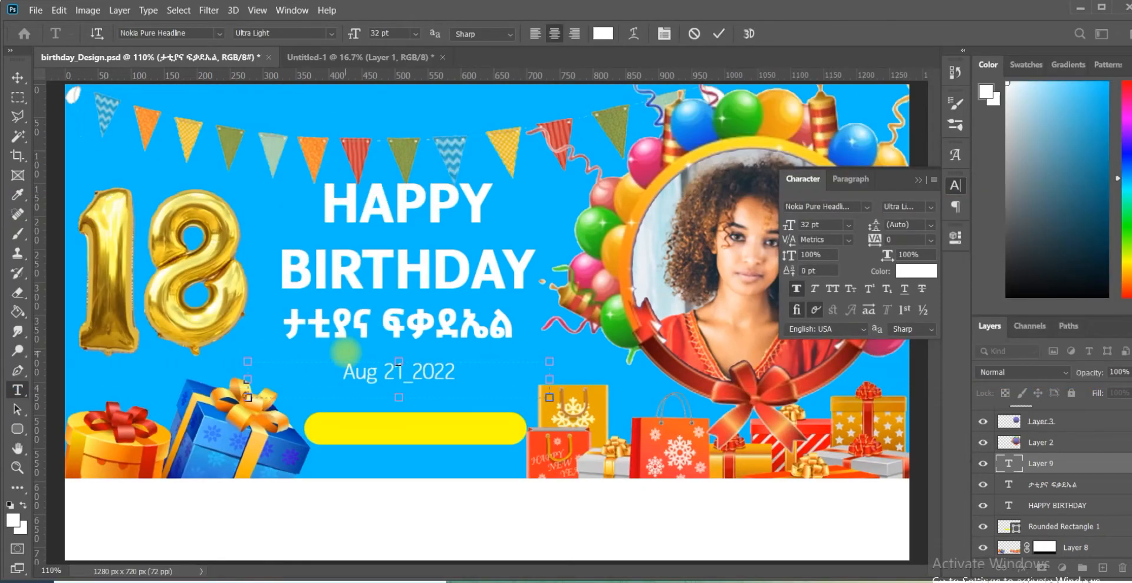
{"action": "mouse_move", "coordinate": [420, 444]}
{"action": "left_mouse_down"}
{"action": "mouse_move", "coordinate": [420, 425]}
{"action": "mouse_move", "coordinate": [421, 435]}
{"action": "left_mouse_up"}
{"action": "right_click", "coordinate": [494, 372]}
{"action": "left_click", "coordinate": [275, 345]}
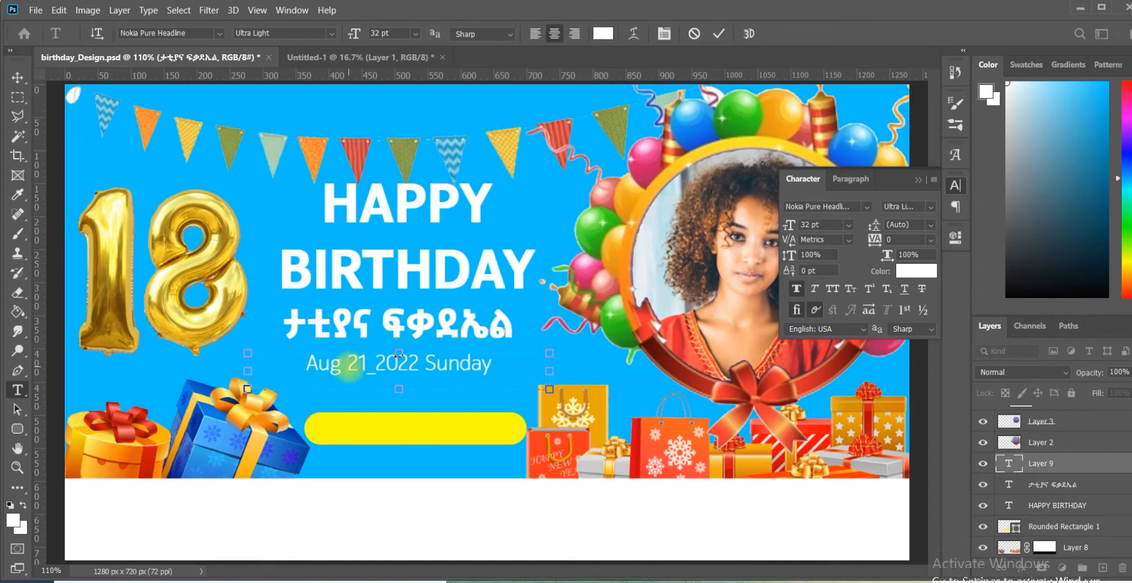
Step: Set the date text to 22 pt with tracking 460 and add a second line reading "1:00pm - 6:00 pm"
{"action": "key", "text": "ctrl+a"}
{"action": "left_click_drag", "start_coordinate": [875, 241], "coordinate": [880, 240]}
{"action": "left_click_drag", "start_coordinate": [791, 225], "coordinate": [788, 224]}
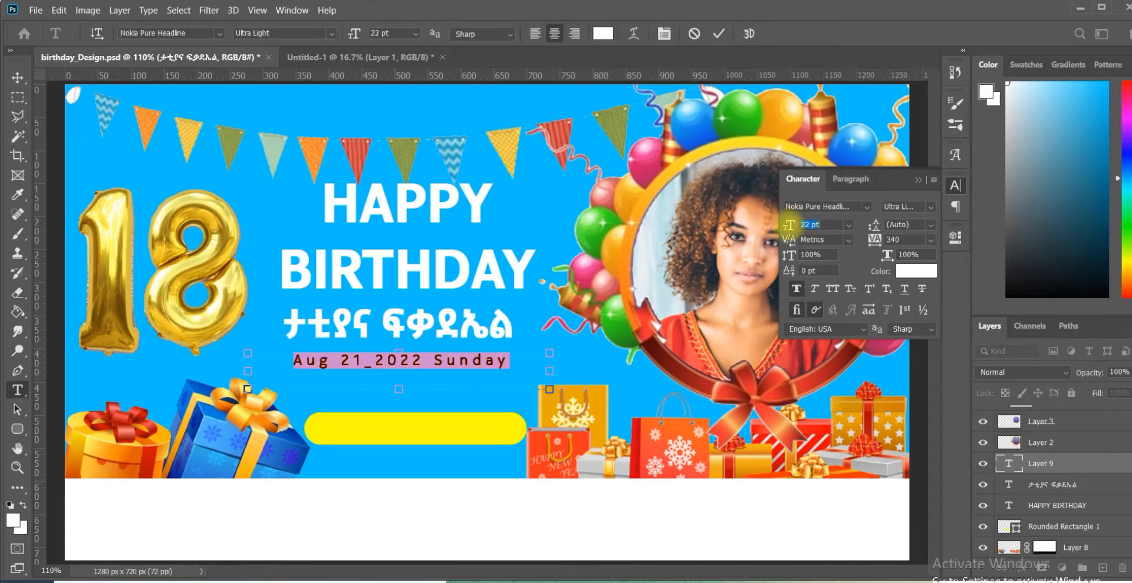
{"action": "left_click", "coordinate": [417, 366]}
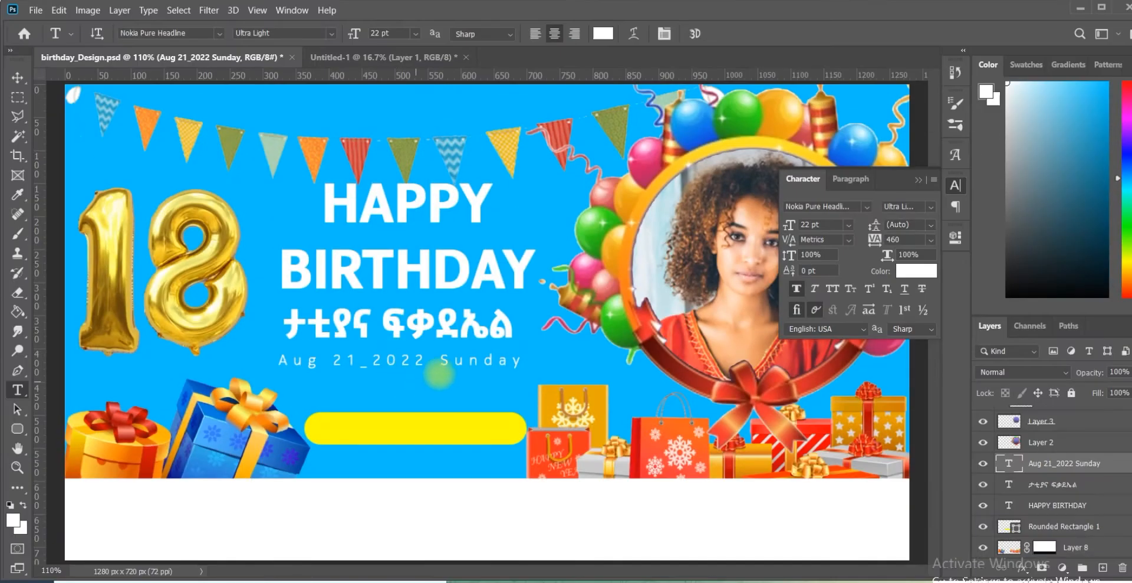
{"action": "left_click", "coordinate": [533, 361]}
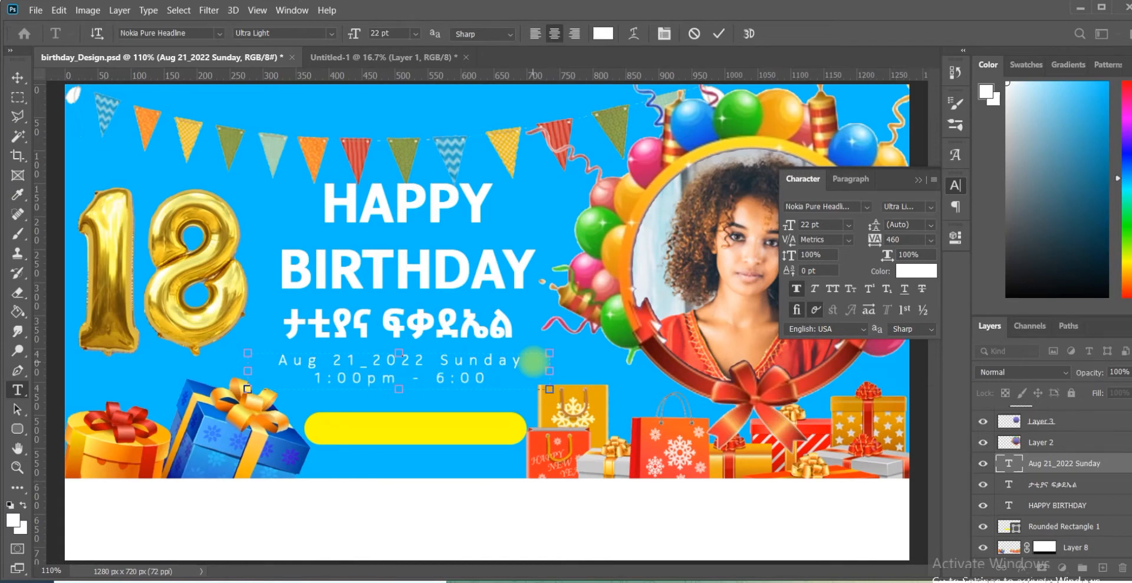
{"action": "left_click", "coordinate": [719, 34]}
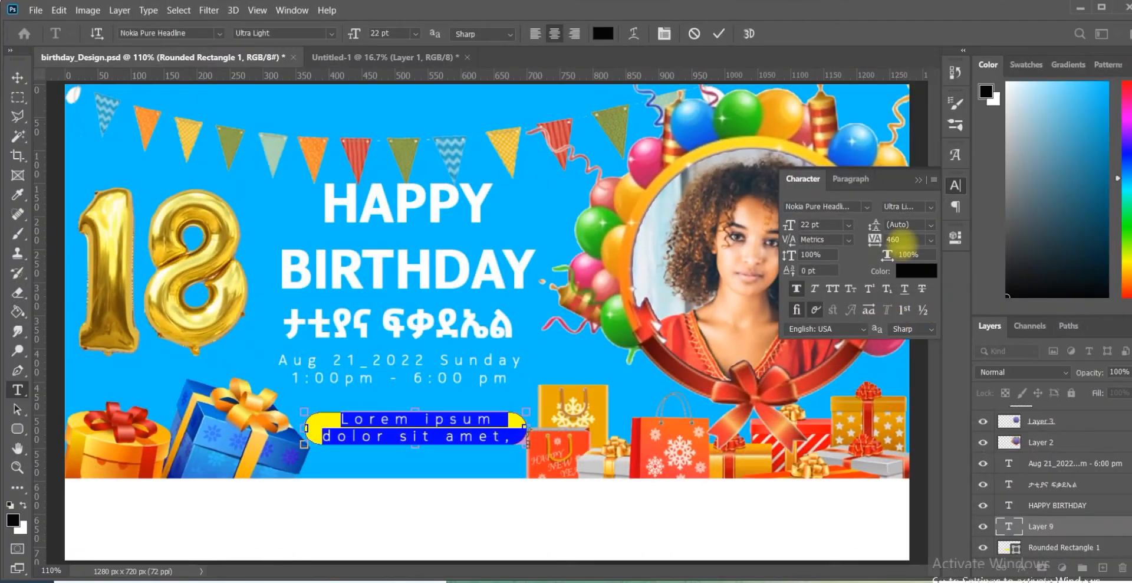
Step: Set the placeholder text on the yellow rounded rectangle to tracking 0 and Bold, and replace it with "ሥለመጣቹ እናመሰግናለን !"
{"action": "key", "text": "Return"}
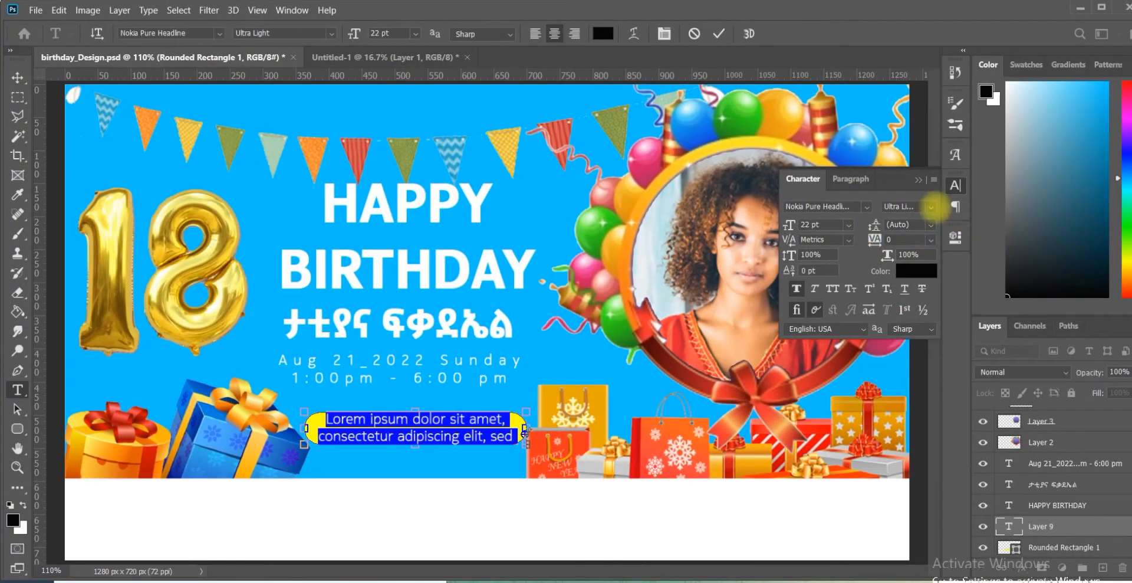
{"action": "left_click", "coordinate": [931, 206]}
{"action": "left_click", "coordinate": [931, 233]}
{"action": "left_click", "coordinate": [440, 427]}
{"action": "key", "text": "ctrl+a"}
{"action": "left_click_drag", "start_coordinate": [418, 462], "coordinate": [414, 472]}
{"action": "type", "text": "በ"}
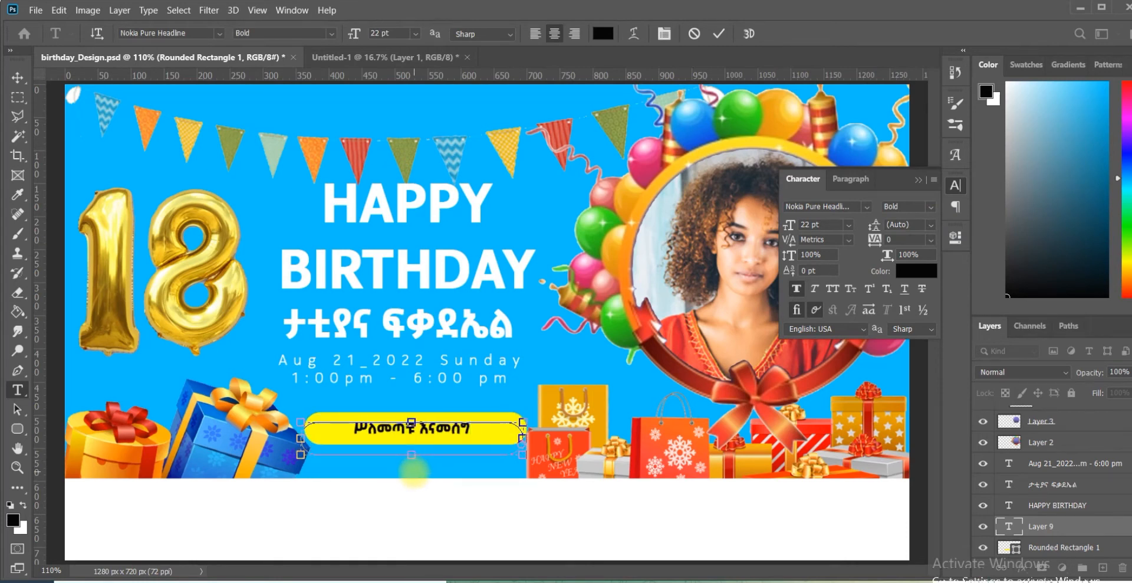
Step: Enlarge the message text to span the yellow rounded rectangle and center it inside the shape
{"action": "key", "text": "ctrl+a"}
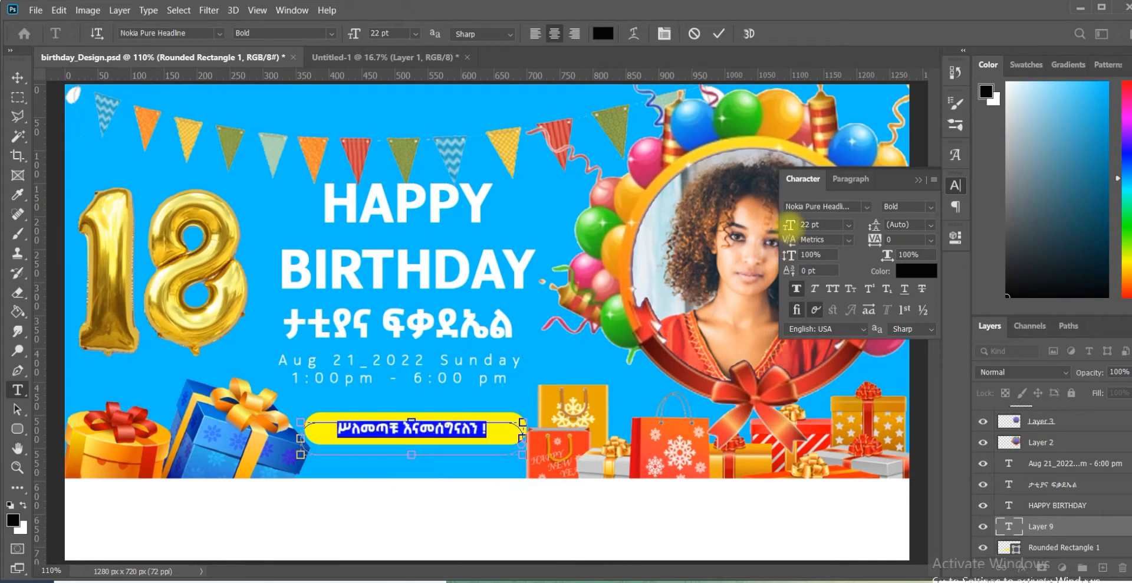
{"action": "left_click", "coordinate": [445, 432]}
{"action": "left_click_drag", "start_coordinate": [445, 479], "coordinate": [448, 477]}
{"action": "left_click", "coordinate": [720, 34]}
{"action": "left_click", "coordinate": [950, 185]}
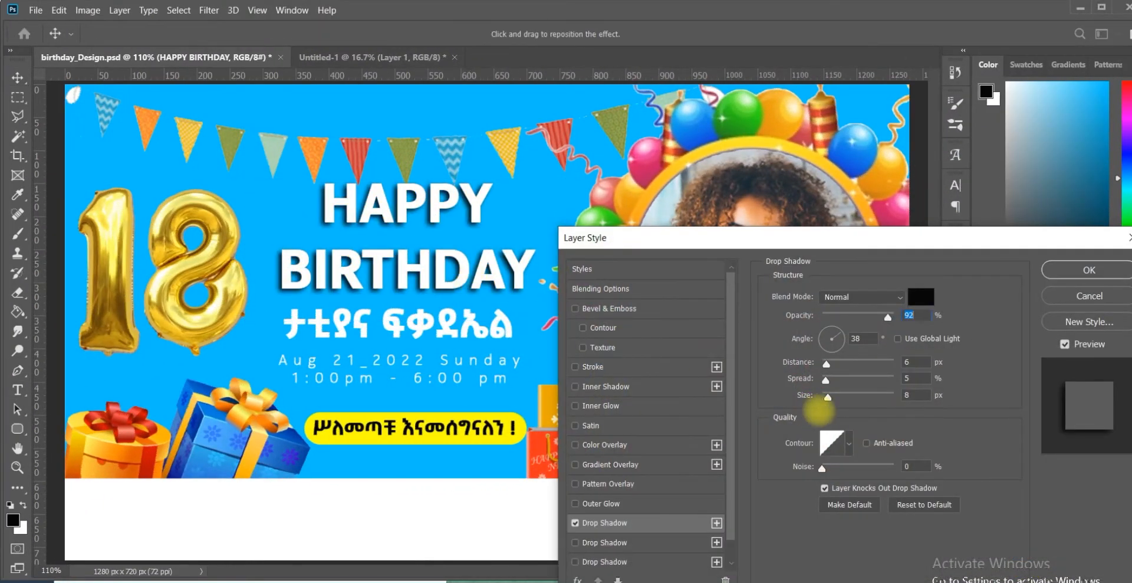
Step: Give the HAPPY BIRTHDAY heading a 16 px drop shadow and add a drop shadow to the yellow rounded rectangle
{"action": "left_click_drag", "start_coordinate": [827, 396], "coordinate": [831, 396]}
{"action": "left_click", "coordinate": [1085, 269]}
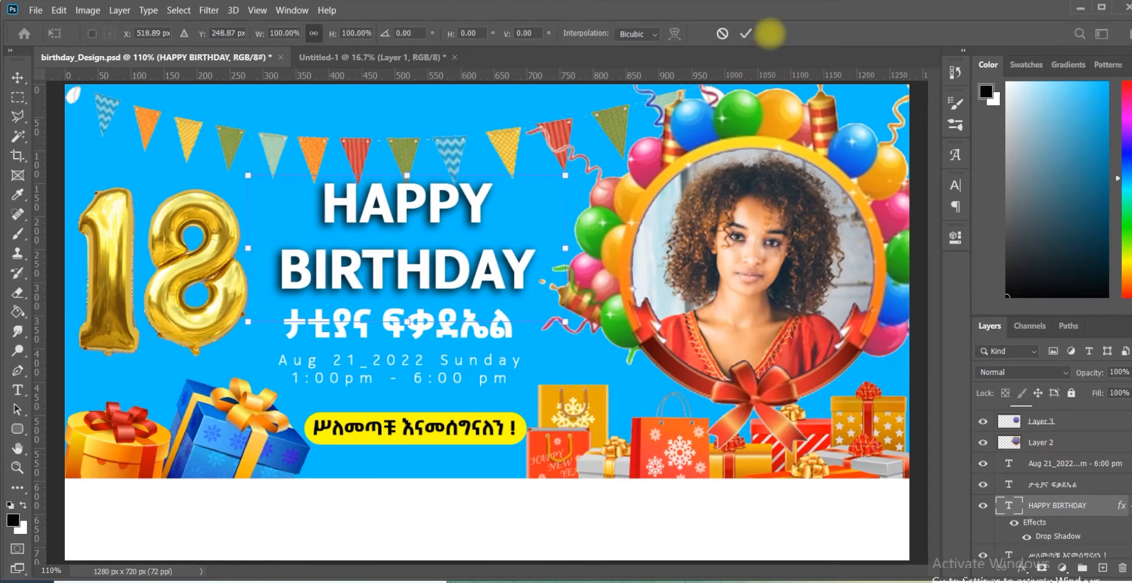
{"action": "left_click", "coordinate": [1022, 568]}
{"action": "left_click", "coordinate": [1036, 554]}
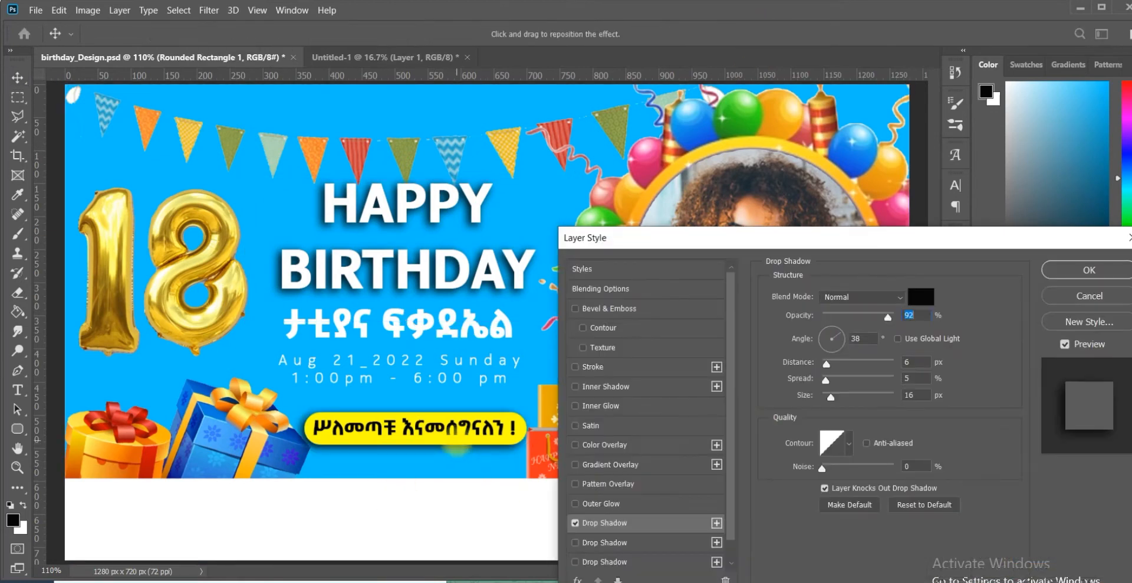
{"action": "left_click", "coordinate": [1085, 269]}
Step: Add a drop shadow to the celebrant's name with angle 53°, distance 5 px, spread 5% and size 4 px
{"action": "left_click", "coordinate": [472, 328]}
{"action": "left_click", "coordinate": [1021, 567]}
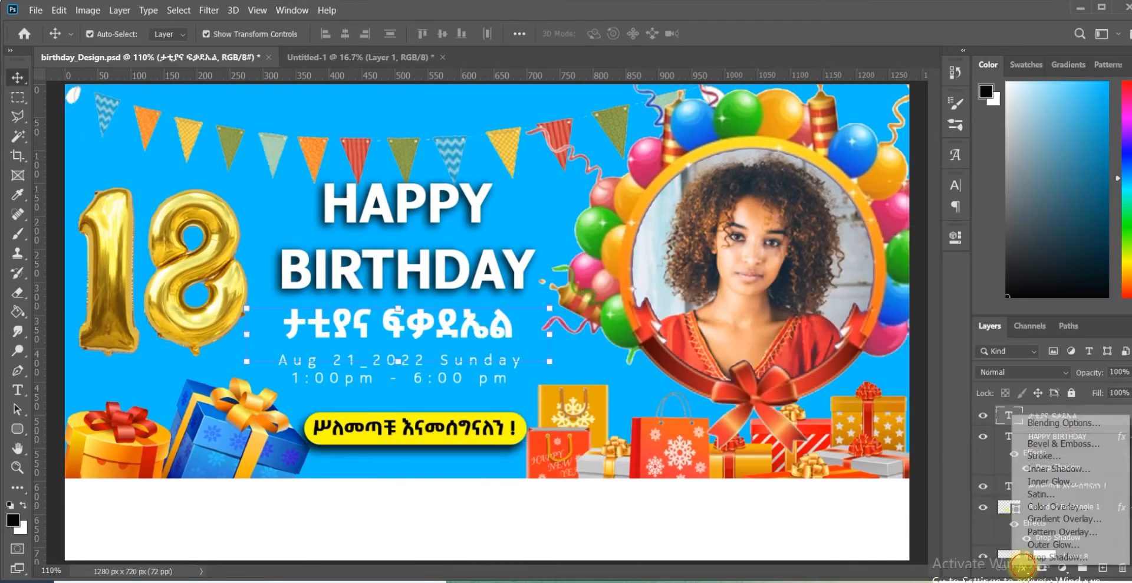
{"action": "left_click", "coordinate": [1050, 558]}
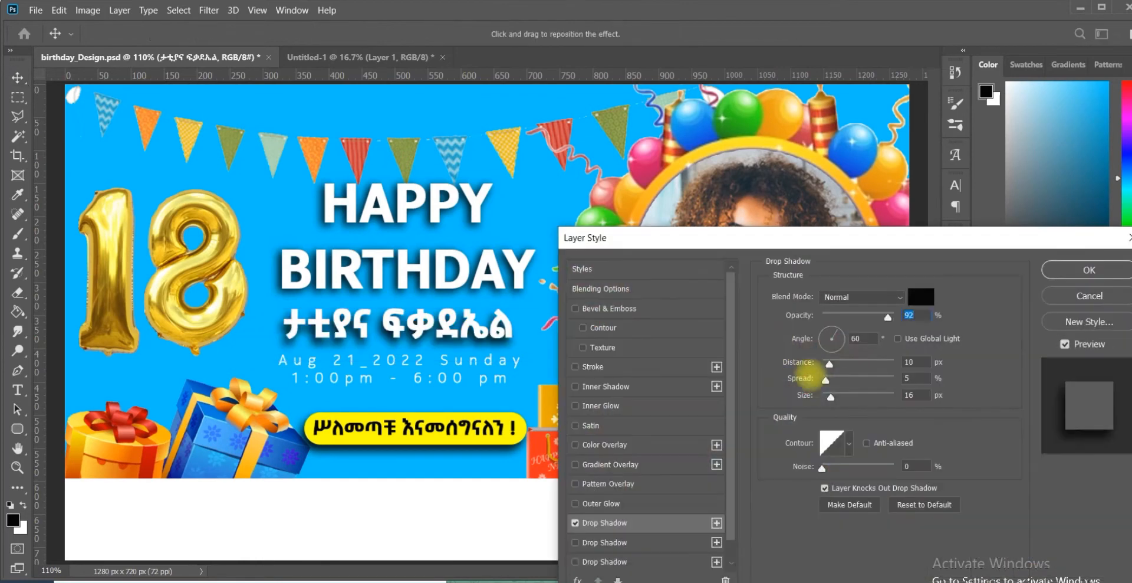
{"action": "left_click_drag", "start_coordinate": [830, 396], "coordinate": [825, 397]}
{"action": "left_click_drag", "start_coordinate": [425, 335], "coordinate": [424, 332]}
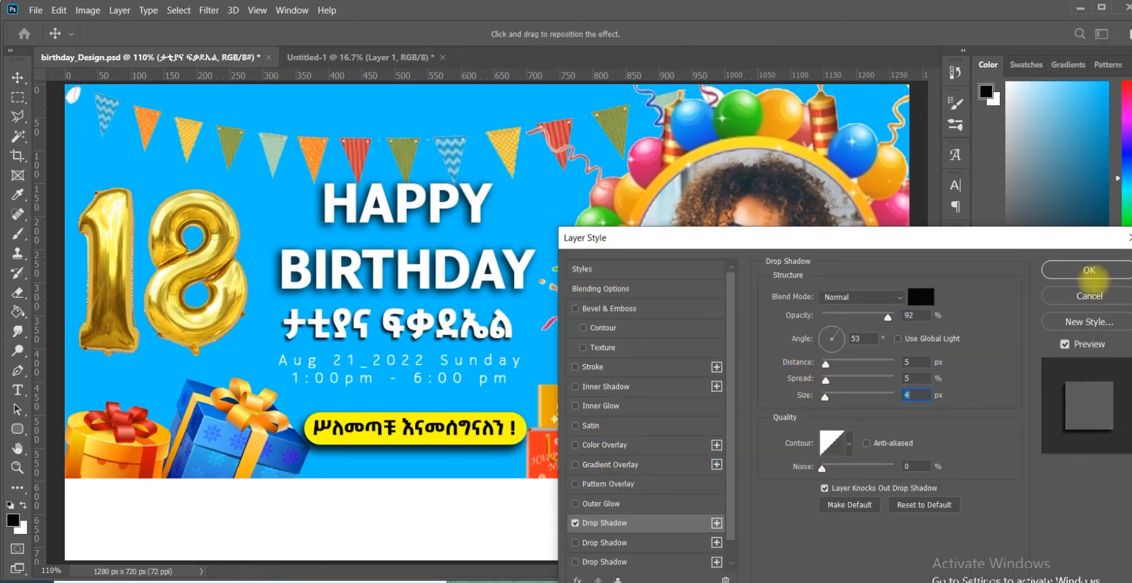
{"action": "left_click", "coordinate": [1094, 274]}
Step: Change the color of the celebrant's name to yellow
{"action": "double_click", "coordinate": [443, 334]}
{"action": "key", "text": "ctrl+a"}
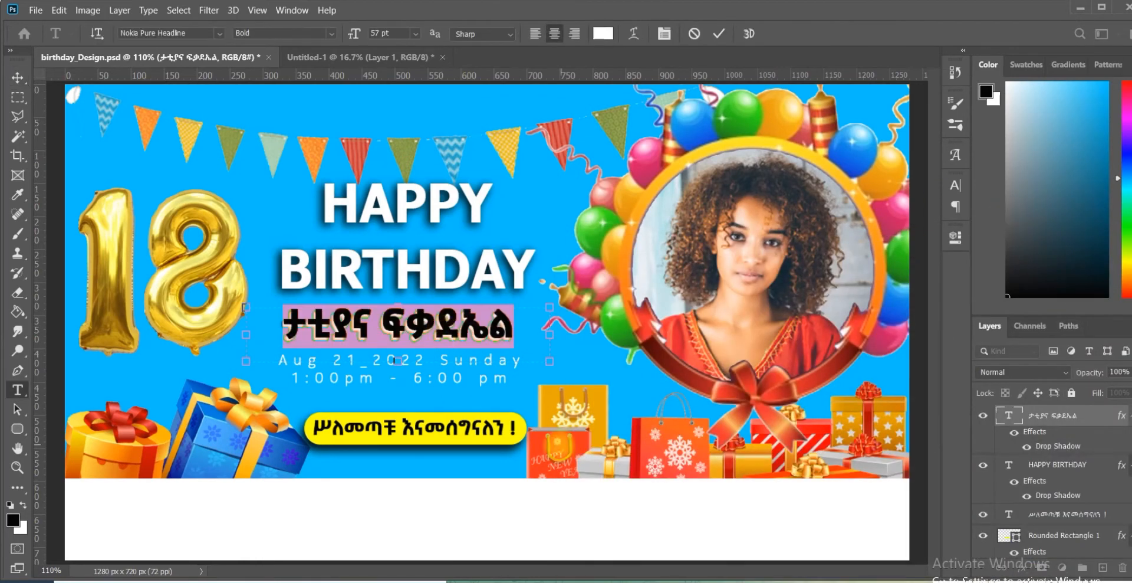
{"action": "left_click", "coordinate": [603, 33]}
{"action": "left_click", "coordinate": [956, 244]}
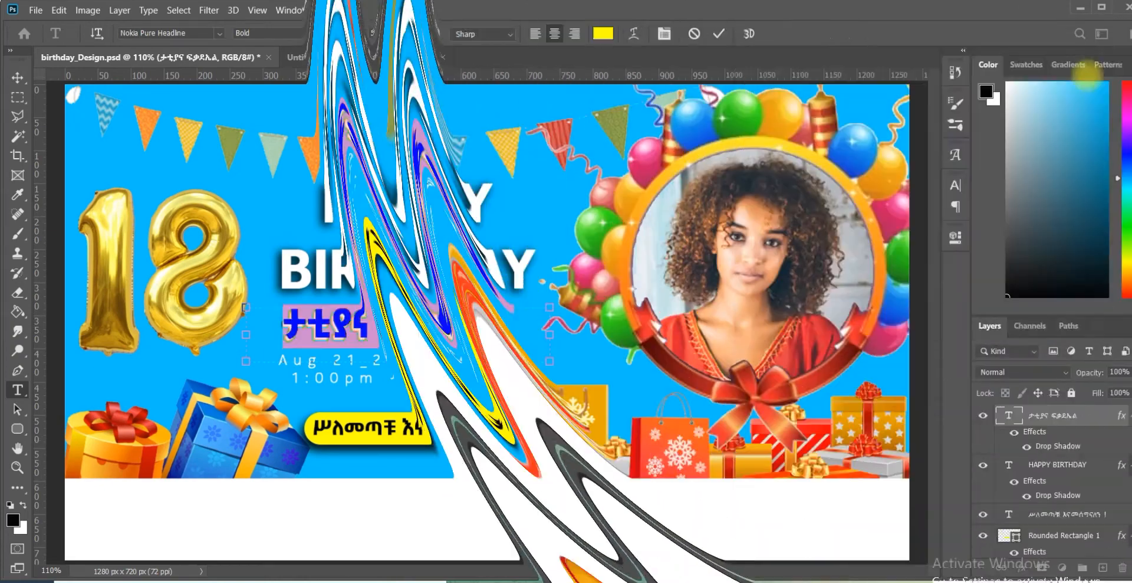
Step: Set the date and time text to Bold
{"action": "left_click", "coordinate": [463, 374]}
{"action": "left_click", "coordinate": [461, 377]}
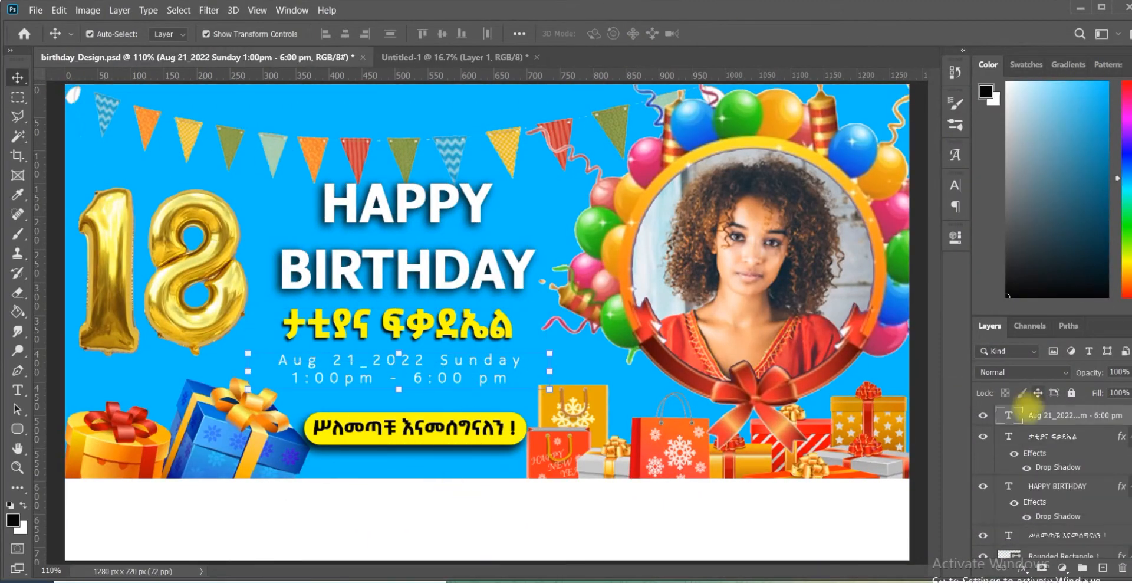
{"action": "double_click", "coordinate": [1009, 414]}
{"action": "left_click", "coordinate": [956, 185]}
{"action": "left_click", "coordinate": [931, 207]}
{"action": "left_click", "coordinate": [914, 225]}
{"action": "left_click", "coordinate": [931, 206]}
{"action": "left_click", "coordinate": [914, 233]}
{"action": "left_click", "coordinate": [718, 33]}
{"action": "key", "text": "v"}
Step: Paint a soft white glow on a new layer above the blue background and set its blend mode to Overlay
{"action": "left_click", "coordinate": [547, 498]}
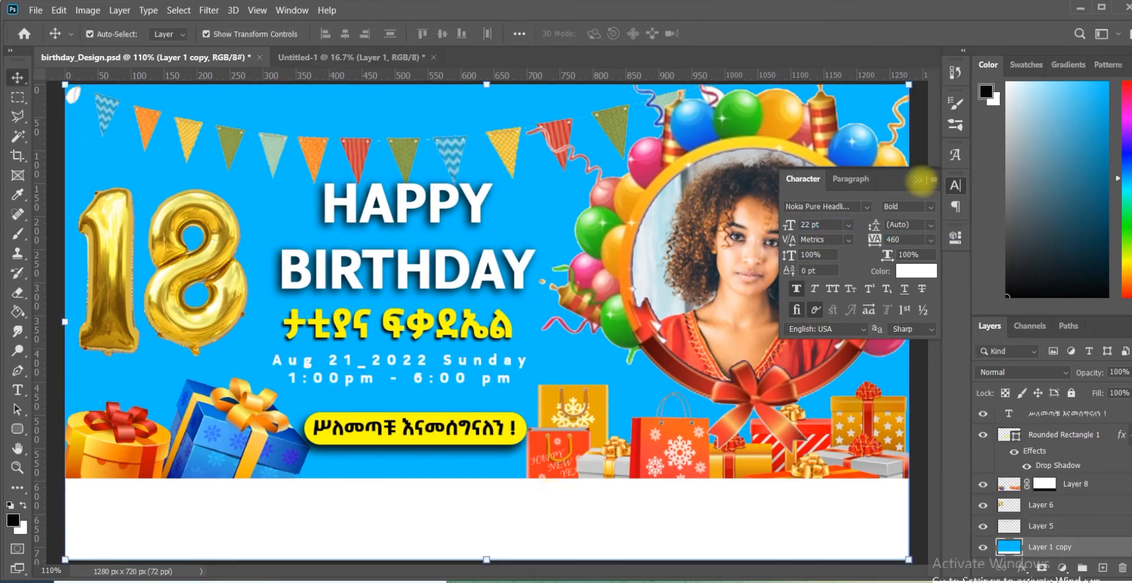
{"action": "left_click", "coordinate": [920, 180]}
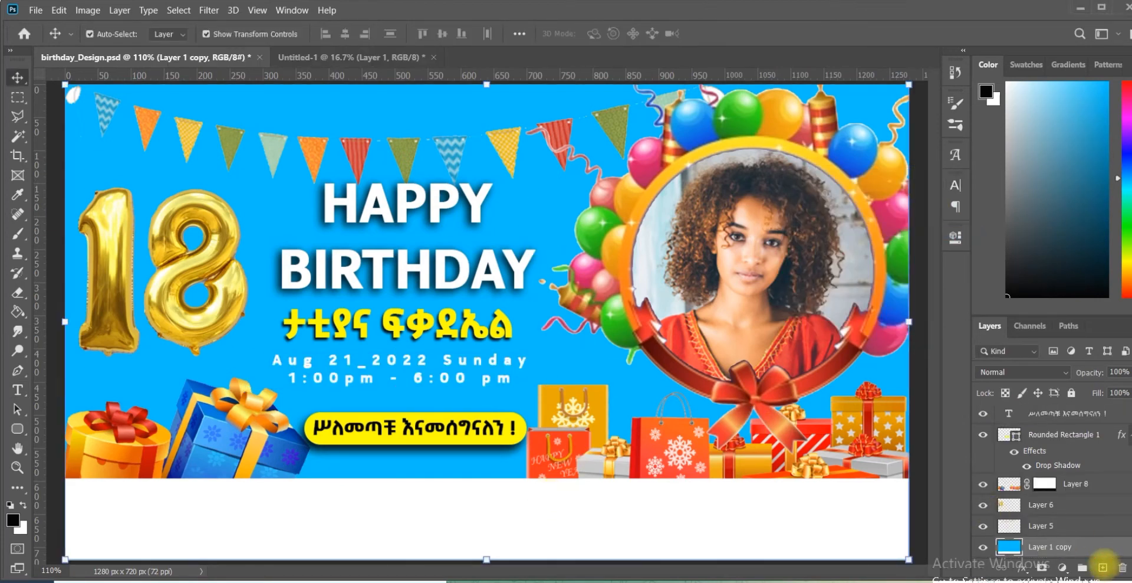
{"action": "key", "text": "b"}
{"action": "left_click", "coordinate": [103, 33]}
{"action": "double_click", "coordinate": [112, 241]}
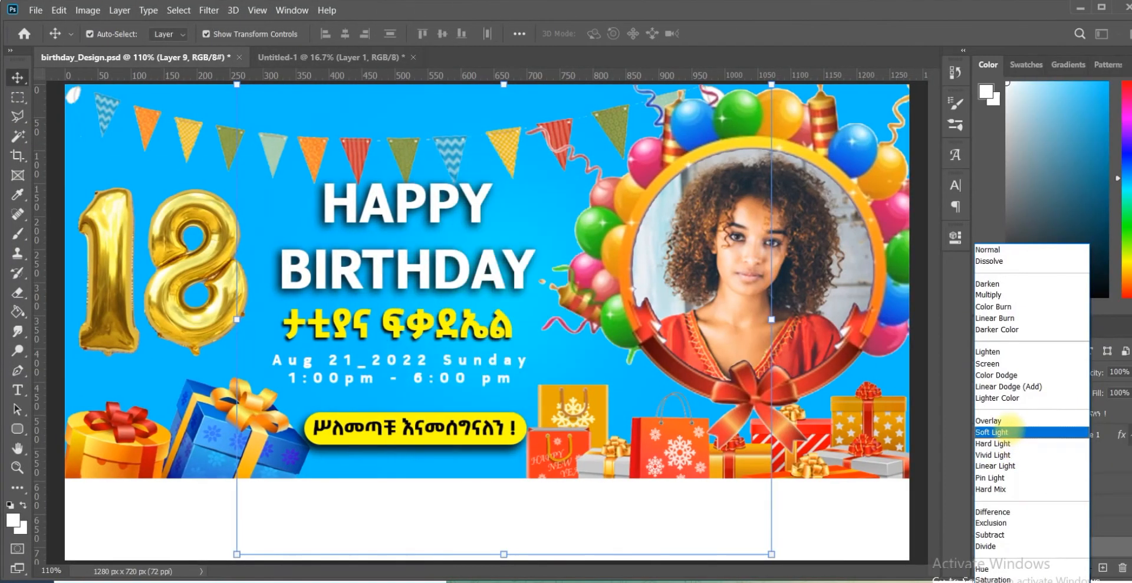
{"action": "left_click", "coordinate": [1003, 420]}
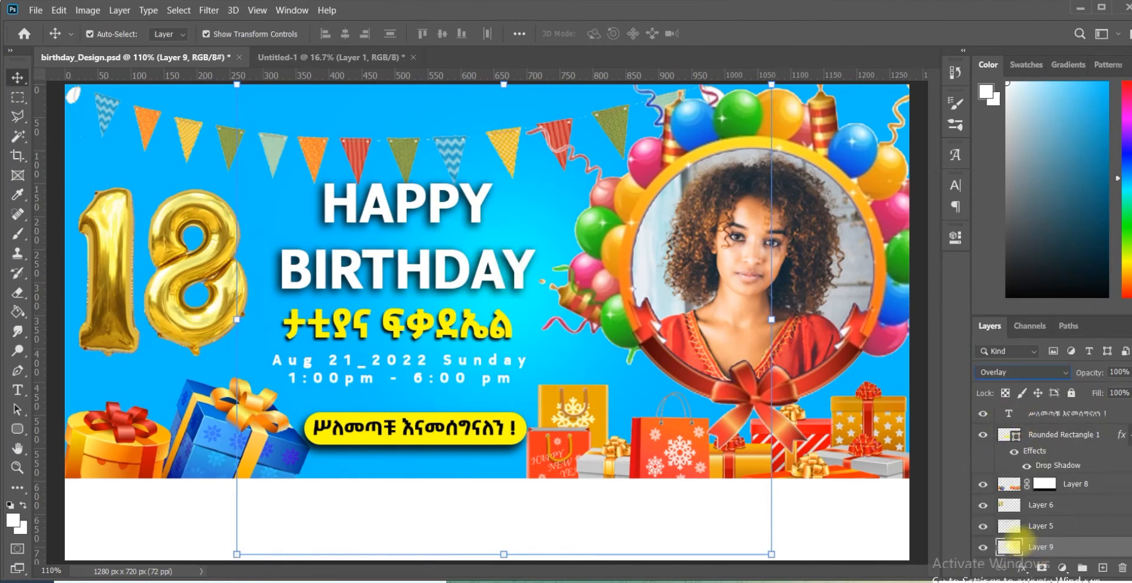
Step: Brush more soft white glow onto the Overlay layer behind the heading with a large brush
{"action": "left_click", "coordinate": [17, 233]}
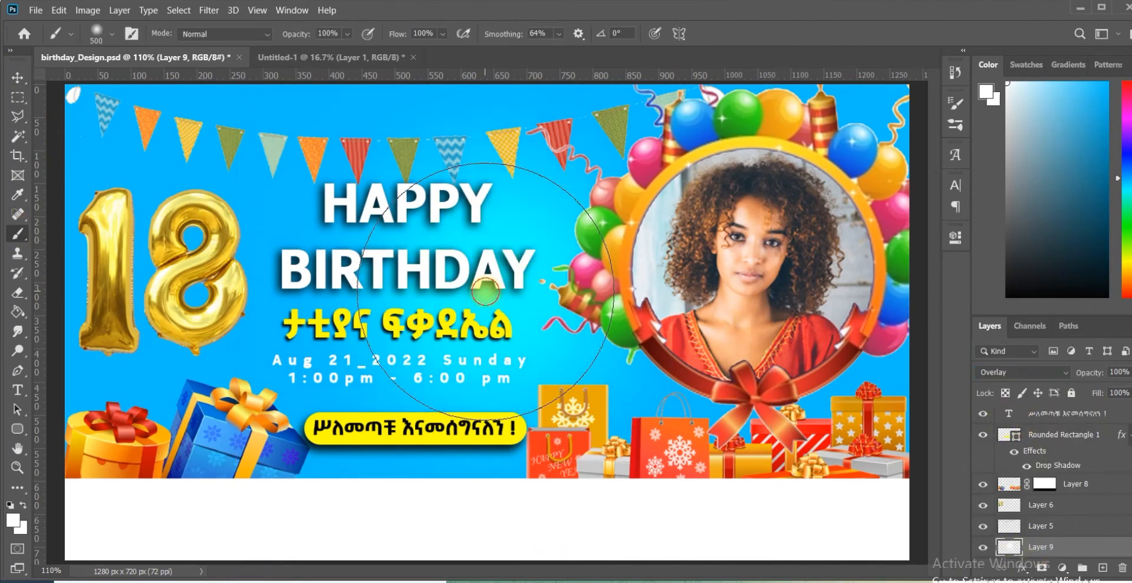
{"action": "key", "text": "bracketleft"}
{"action": "key", "text": "bracketleft"}
{"action": "key", "text": "bracketleft"}
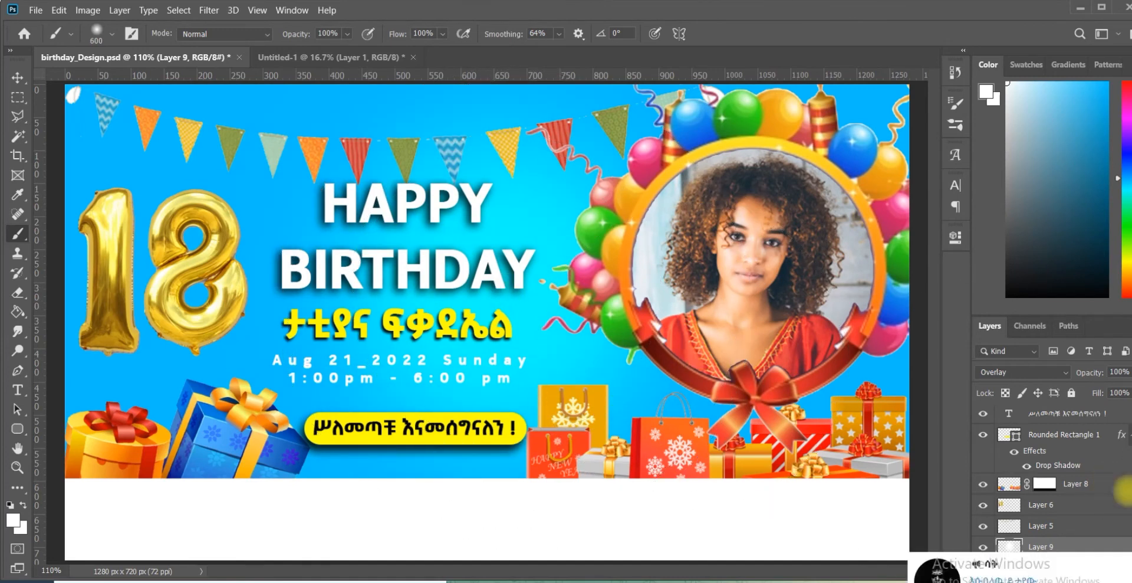
Step: Add a new layer above the portrait layer and reduce the brush size to 150 px
{"action": "scroll", "coordinate": [1062, 460], "scroll_direction": "up", "scroll_amount": 5}
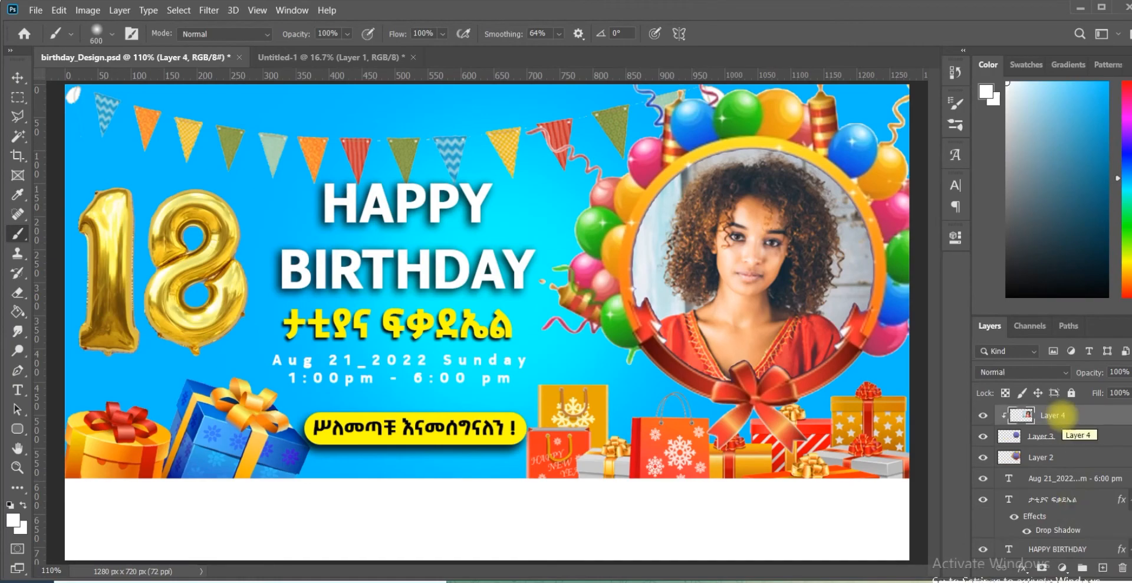
{"action": "left_click", "coordinate": [1102, 566]}
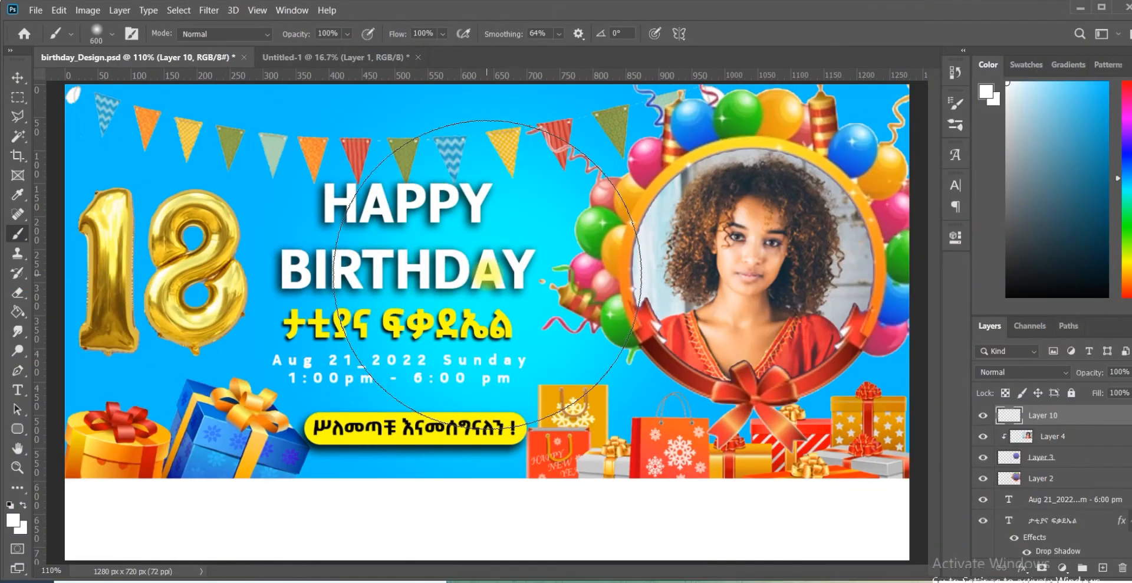
{"action": "key", "text": "bracketleft"}
{"action": "key", "text": "bracketleft"}
{"action": "key", "text": "bracketleft"}
{"action": "key", "text": "bracketleft"}
{"action": "key", "text": "bracketleft"}
{"action": "key", "text": "bracketleft"}
{"action": "key", "text": "bracketleft"}
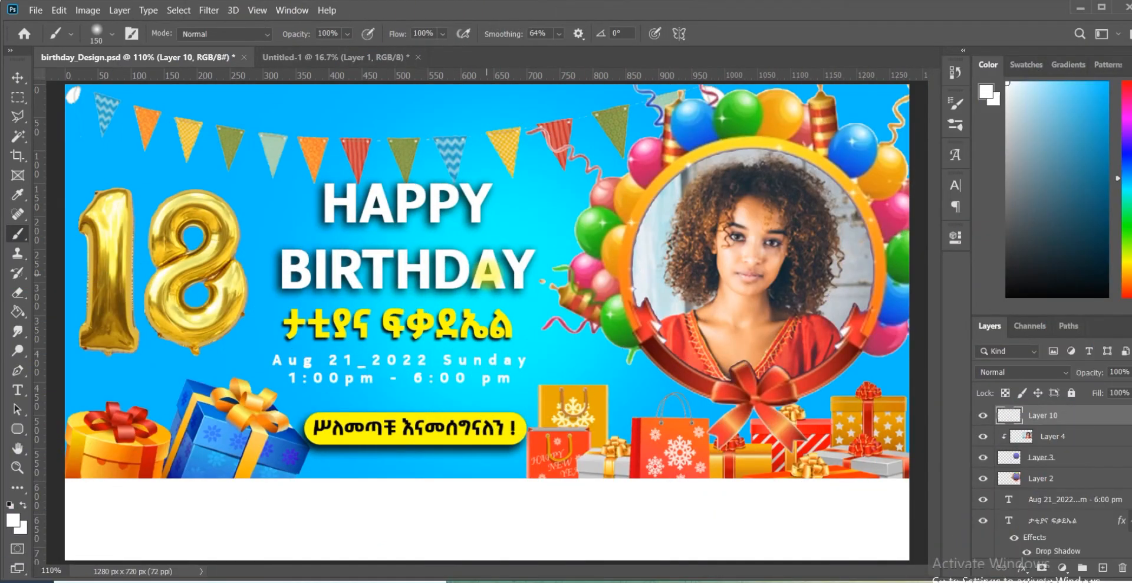
Step: Choose the Circular difuso 14 2 brush and scatter white glowing dots across the banner on the new layer
{"action": "left_click", "coordinate": [132, 34]}
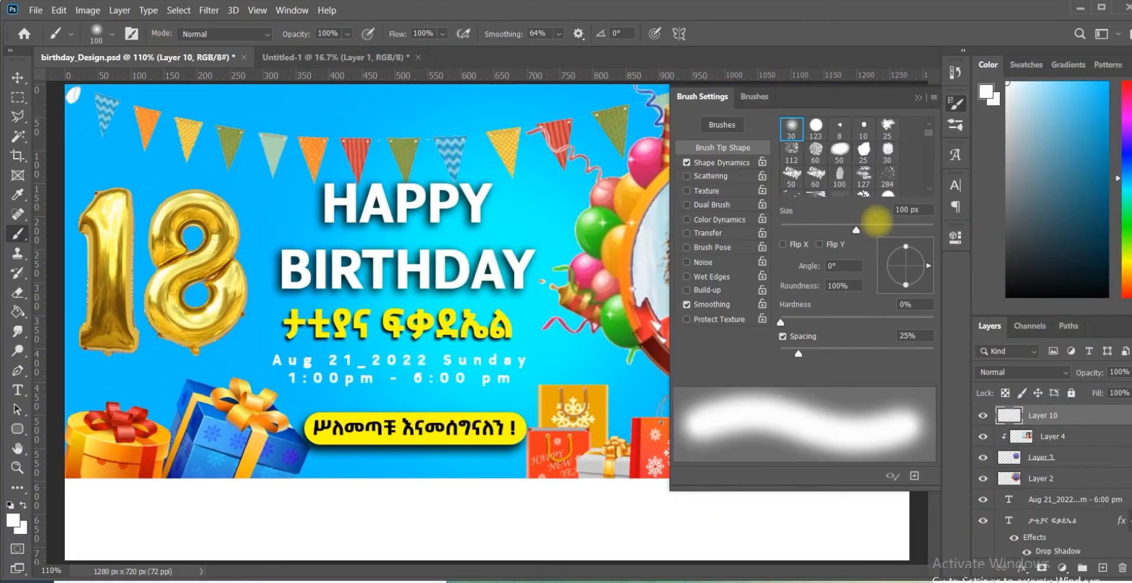
{"action": "left_click", "coordinate": [755, 97]}
{"action": "left_click", "coordinate": [742, 250]}
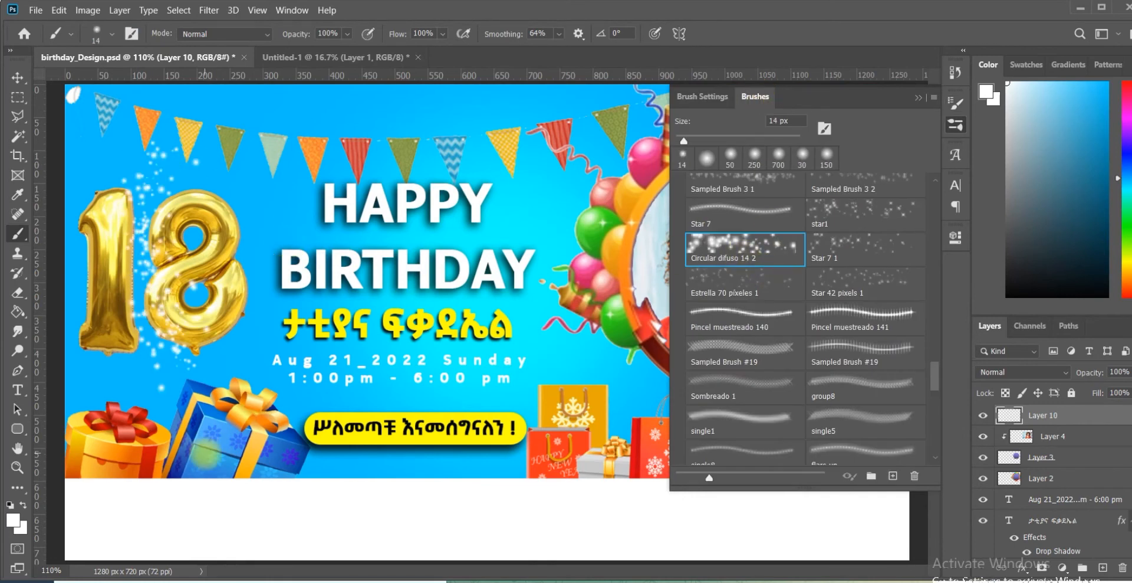
{"action": "left_click", "coordinate": [902, 78]}
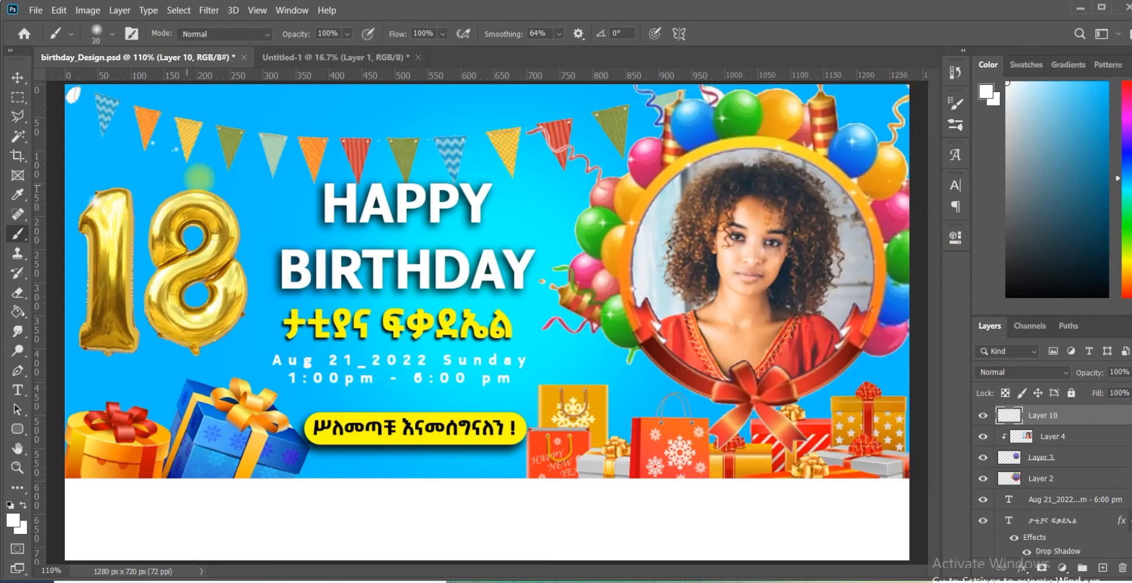
{"action": "left_click_drag", "start_coordinate": [185, 339], "coordinate": [280, 431]}
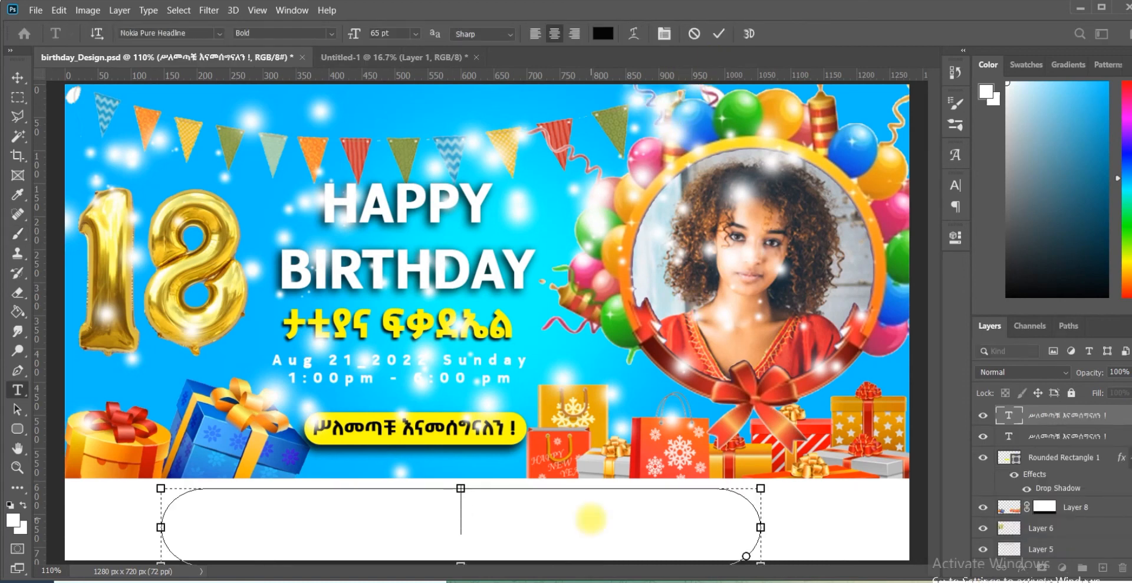
Step: Add the text "Thank u for Watching" in Bold at 65 pt on the white area below the banner
{"action": "type", "text": "Thank u for Watchin"}
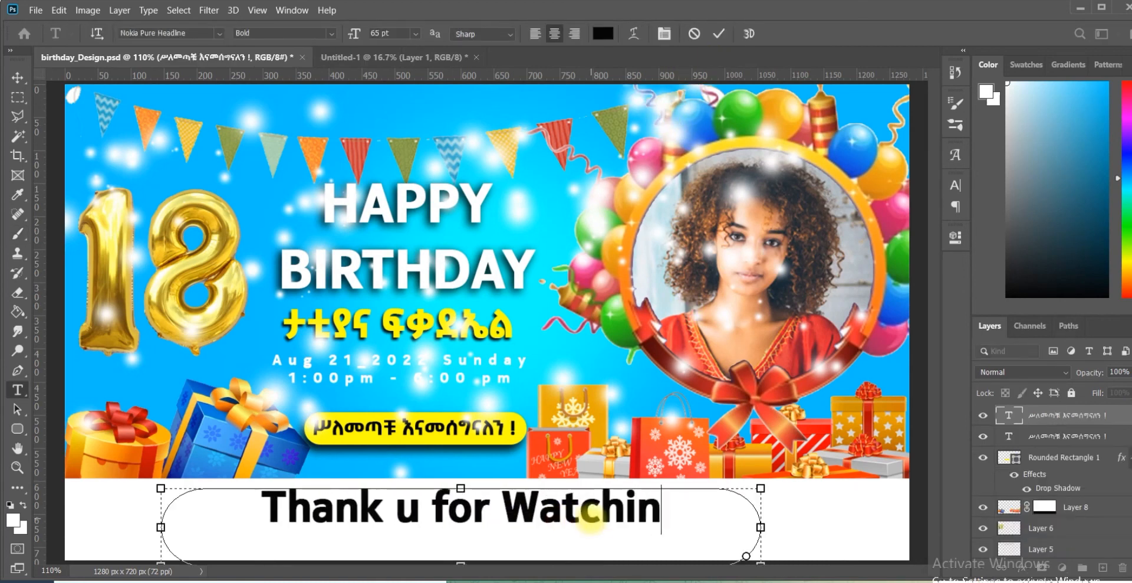
{"action": "type", "text": "g"}
{"action": "left_click", "coordinate": [718, 34]}
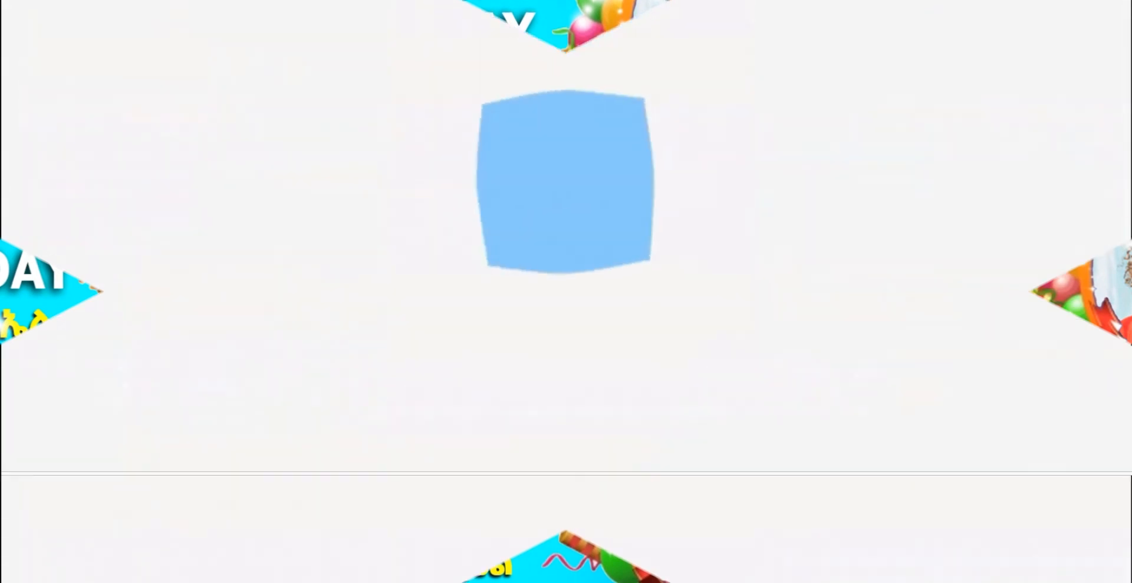